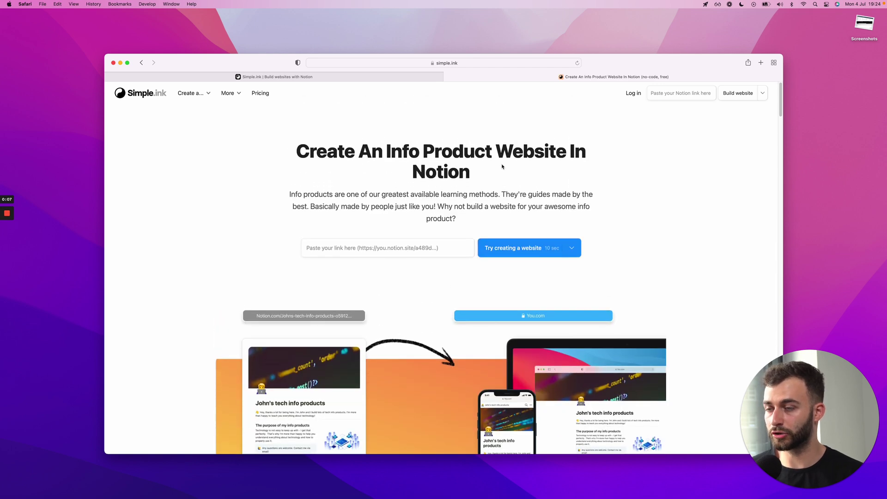
- Browse the Simple.ink landing page and preview the full template gallery in a new tab
{"action": "scroll", "coordinate": [500, 164], "scroll_direction": "down", "scroll_amount": 1}
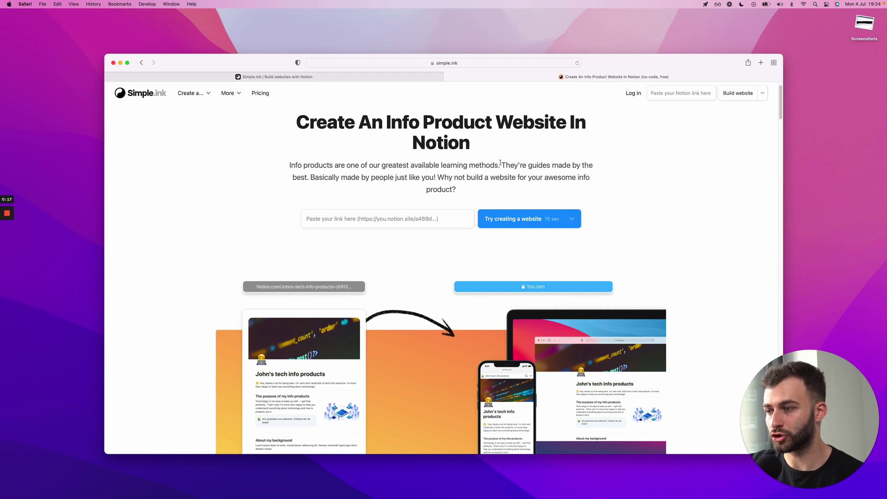
{"action": "scroll", "coordinate": [500, 164], "scroll_direction": "down", "scroll_amount": 1}
{"action": "scroll", "coordinate": [501, 165], "scroll_direction": "up", "scroll_amount": 4}
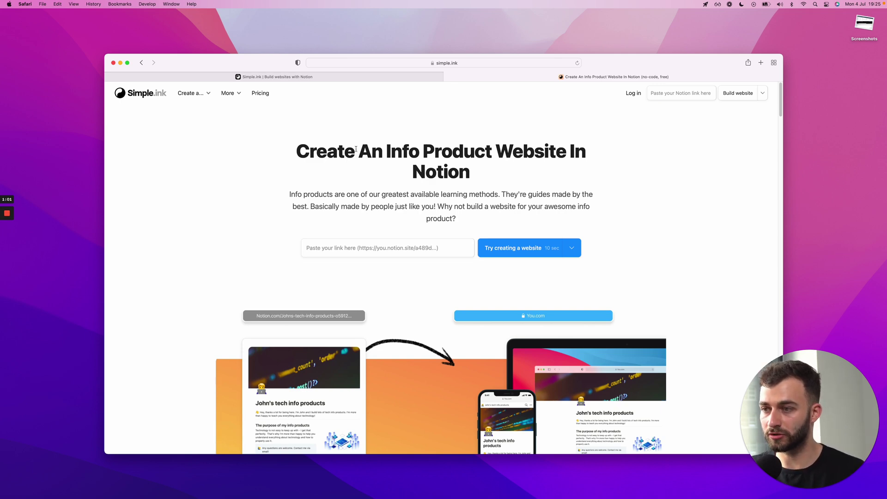
{"action": "scroll", "coordinate": [356, 149], "scroll_direction": "down", "scroll_amount": 1}
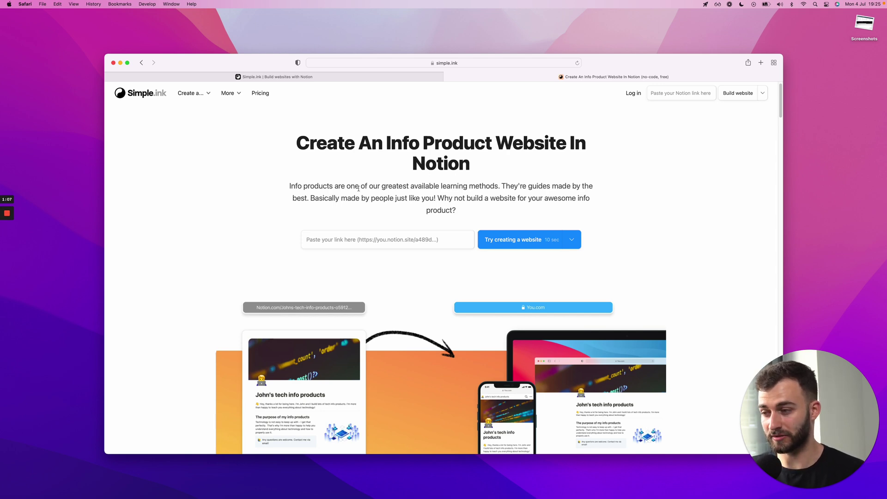
{"action": "scroll", "coordinate": [360, 202], "scroll_direction": "up", "scroll_amount": 1}
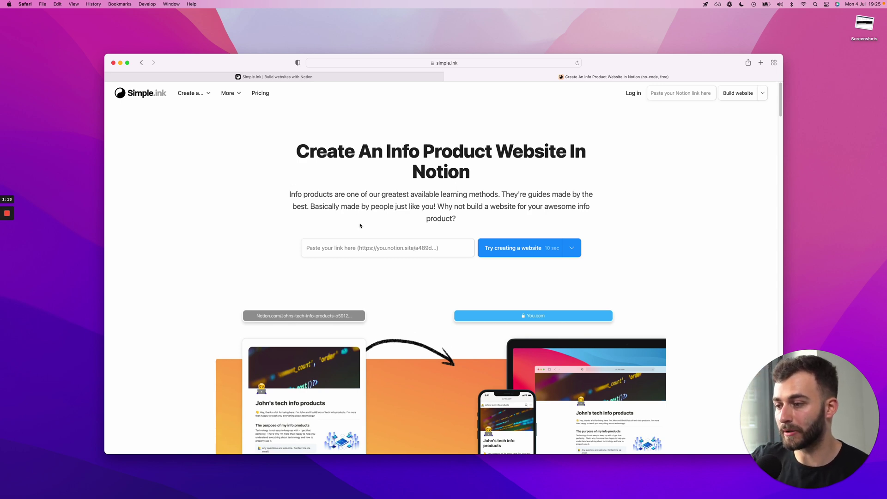
{"action": "scroll", "coordinate": [360, 225], "scroll_direction": "down", "scroll_amount": 10}
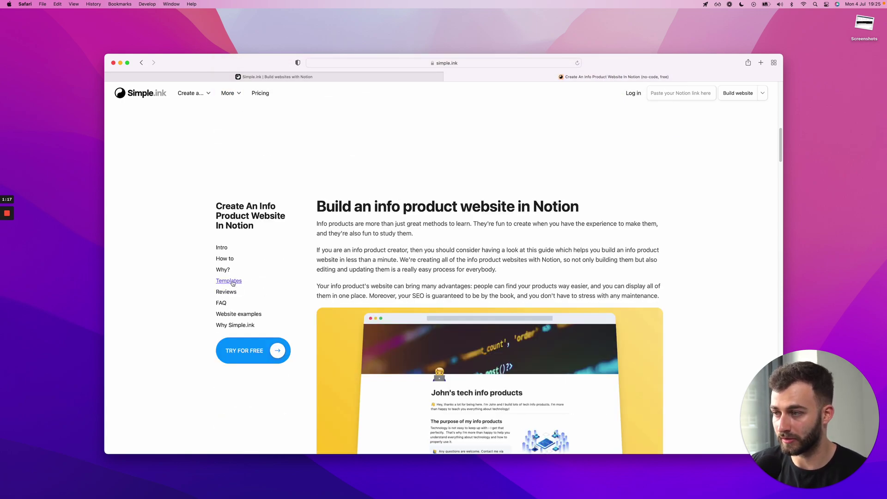
{"action": "scroll", "coordinate": [231, 282], "scroll_direction": "down", "scroll_amount": 2}
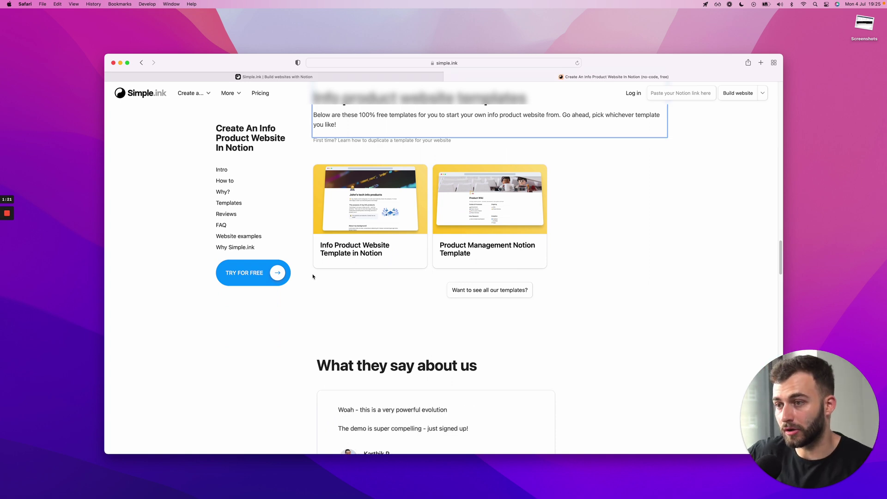
{"action": "left_click", "coordinate": [480, 290]}
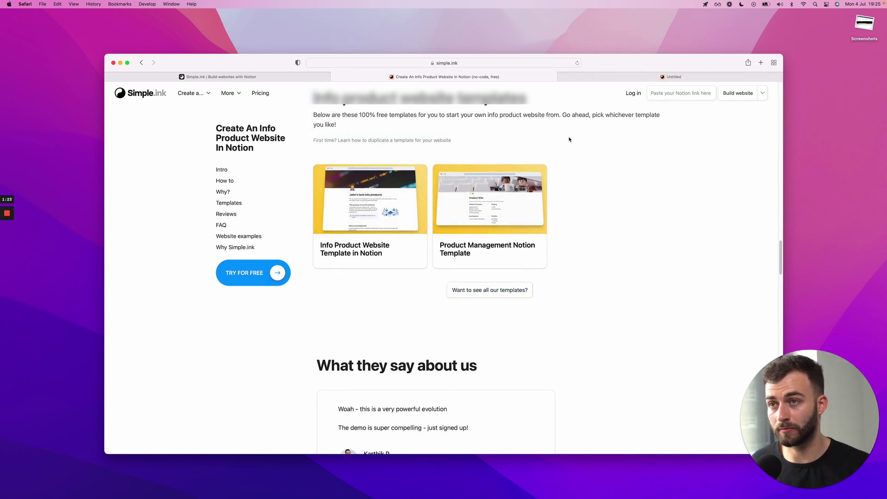
{"action": "scroll", "coordinate": [121, 276], "scroll_direction": "down", "scroll_amount": 5}
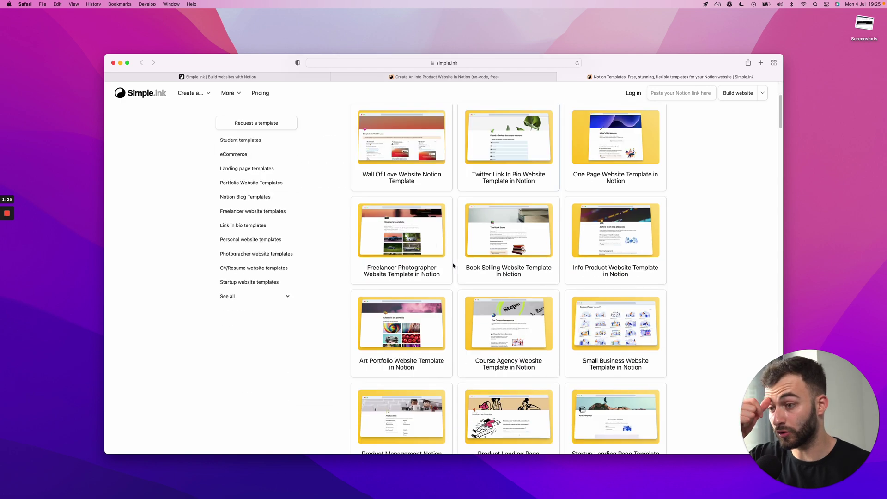
{"action": "scroll", "coordinate": [570, 231], "scroll_direction": "down", "scroll_amount": 5}
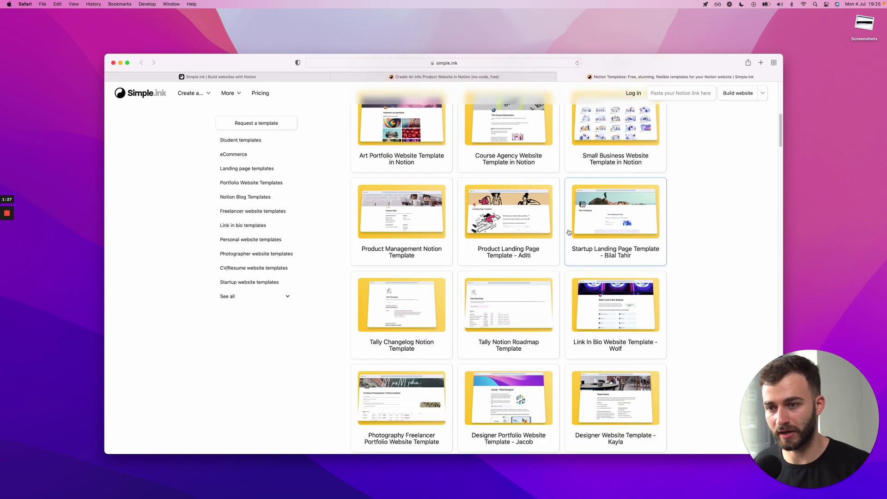
{"action": "key", "text": "super+w"}
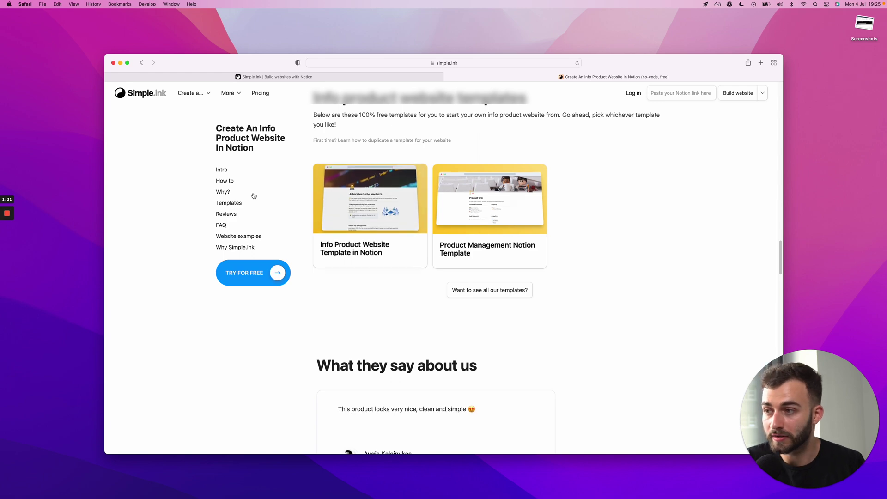
{"action": "scroll", "coordinate": [495, 179], "scroll_direction": "up", "scroll_amount": 15}
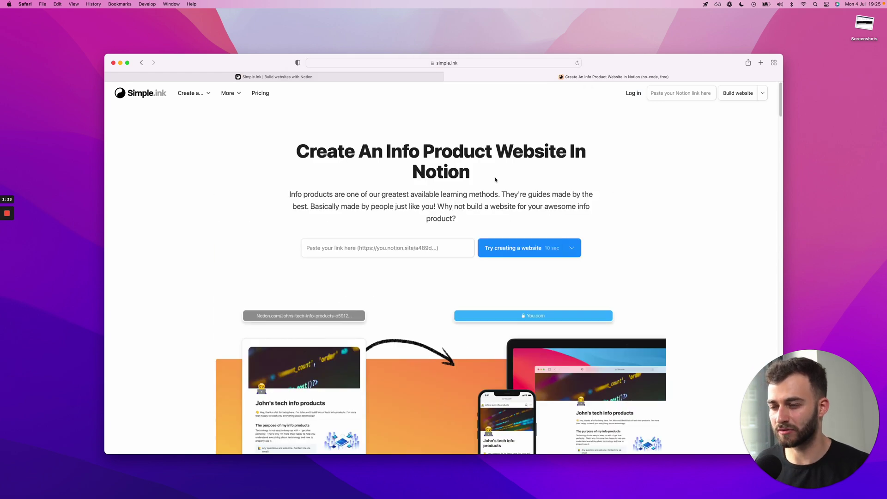
- Publish the Notion tech info products page to the web and copy its public link
{"action": "key", "text": "super+Tab"}
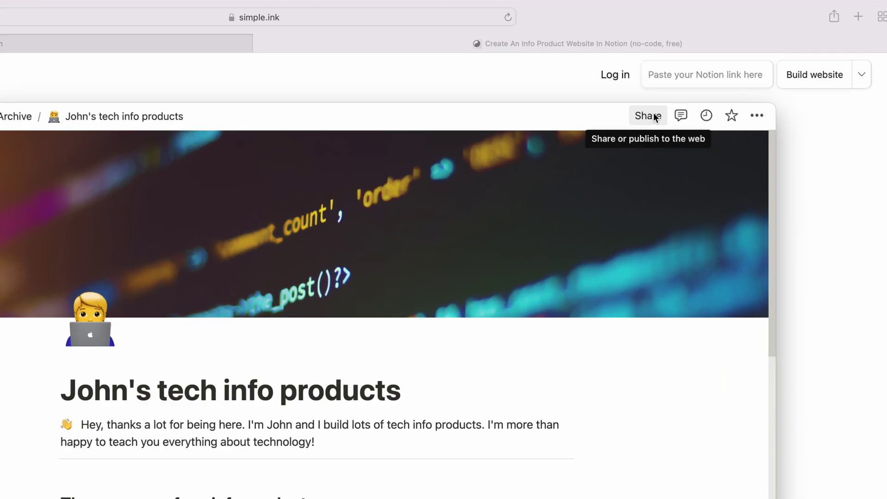
{"action": "left_click", "coordinate": [653, 117]}
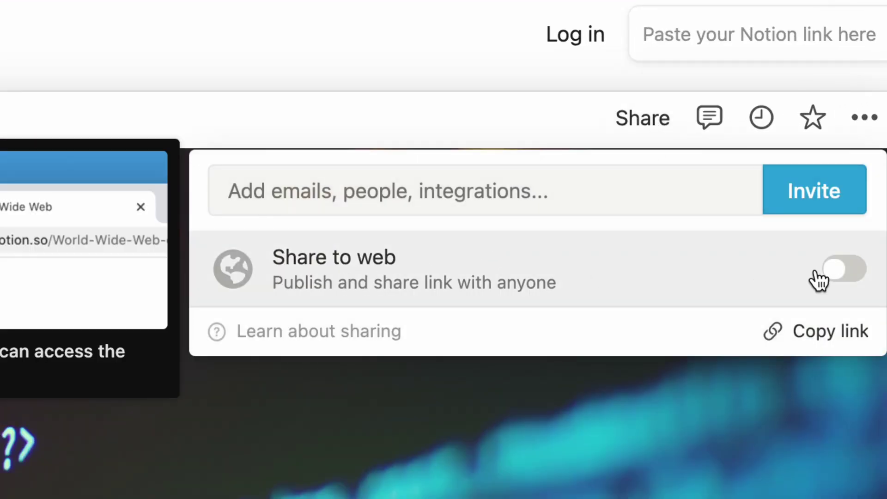
{"action": "left_click", "coordinate": [818, 277]}
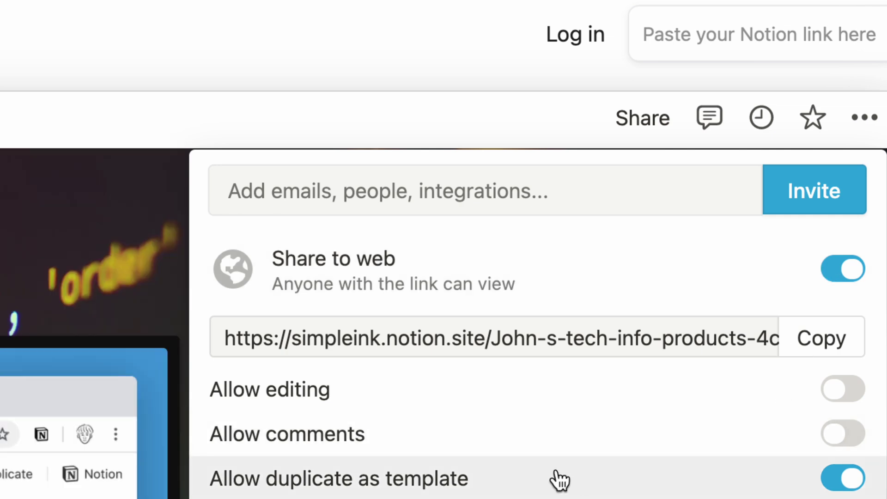
{"action": "left_click", "coordinate": [834, 344]}
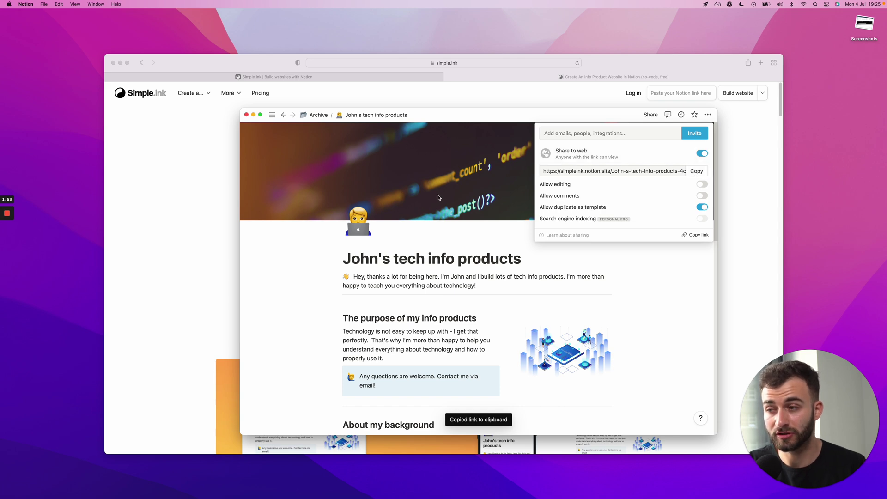
{"action": "left_click", "coordinate": [471, 92]}
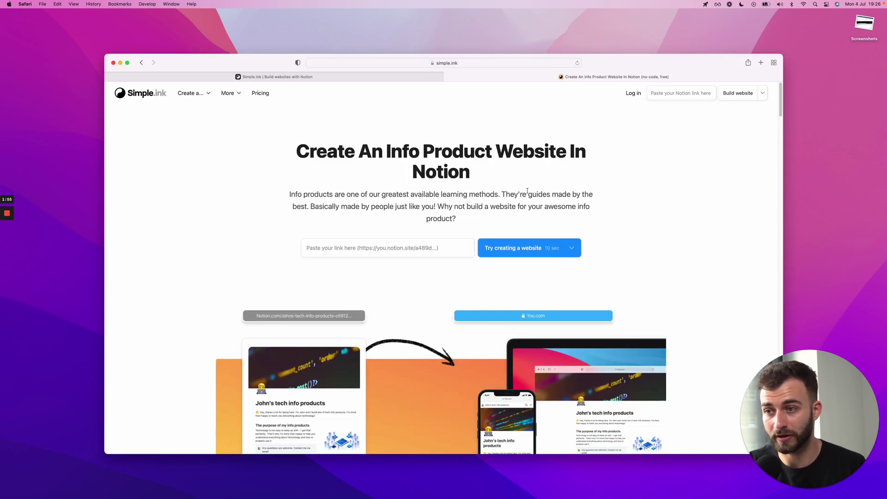
{"action": "key", "text": "super+Tab"}
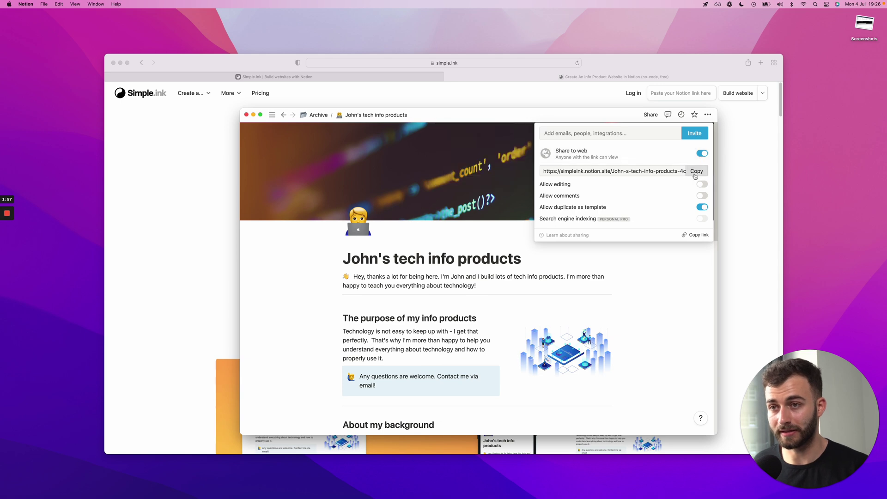
{"action": "key", "text": "super+Tab"}
- Paste the copied Notion link into the landing page field and start creating a website
{"action": "left_click", "coordinate": [415, 244]}
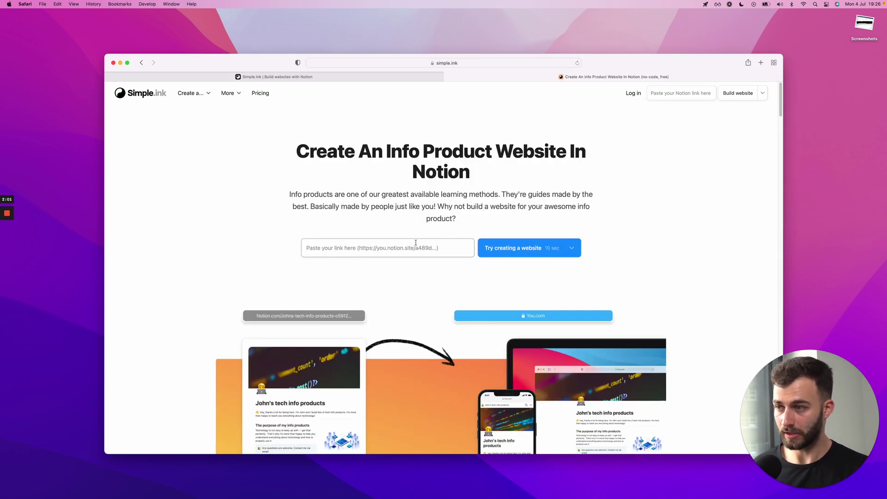
{"action": "key", "text": "super+v"}
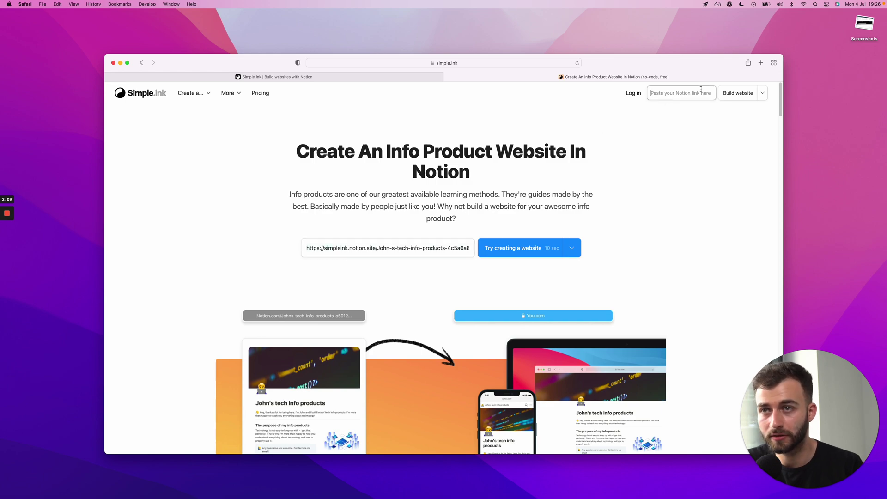
{"action": "scroll", "coordinate": [776, 230], "scroll_direction": "down", "scroll_amount": 15}
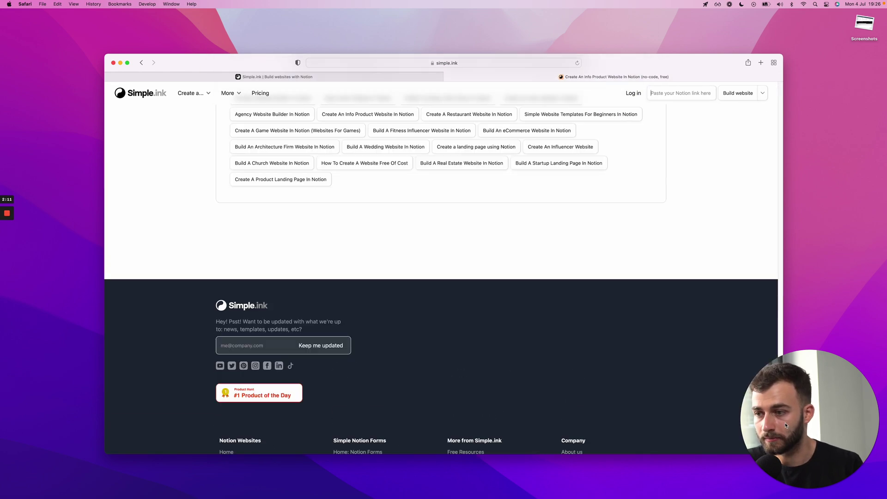
{"action": "scroll", "coordinate": [782, 388], "scroll_direction": "up", "scroll_amount": 5}
{"action": "scroll", "coordinate": [761, 360], "scroll_direction": "up", "scroll_amount": 3}
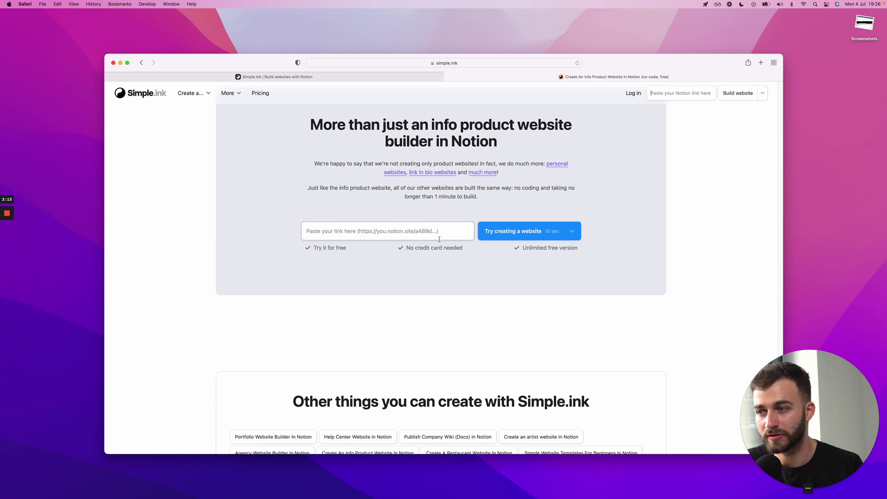
{"action": "scroll", "coordinate": [722, 291], "scroll_direction": "up", "scroll_amount": 20}
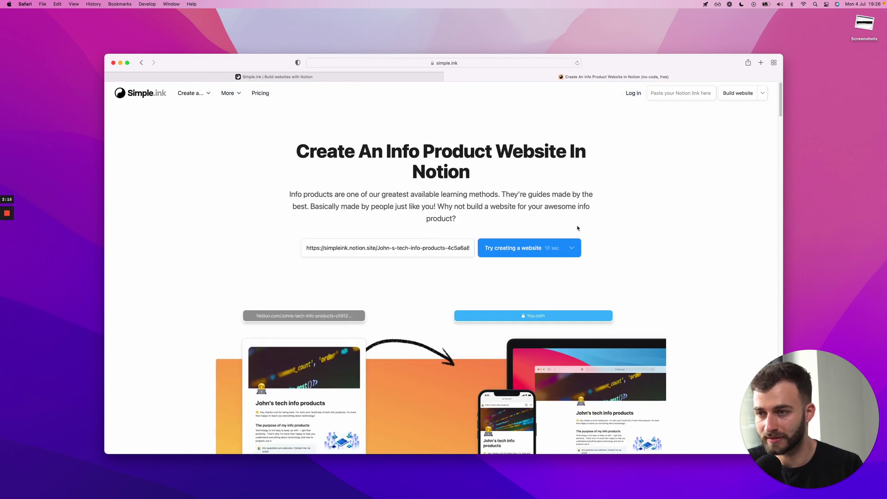
{"action": "scroll", "coordinate": [512, 203], "scroll_direction": "down", "scroll_amount": 1}
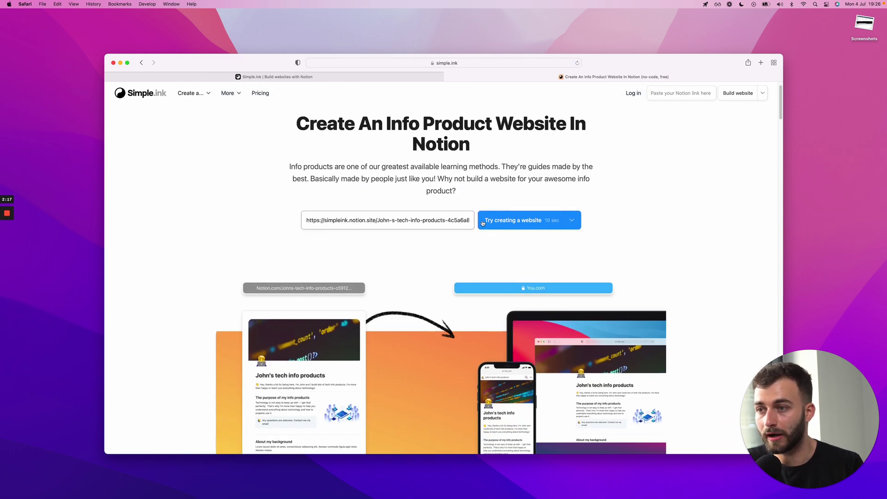
{"action": "left_click", "coordinate": [505, 218]}
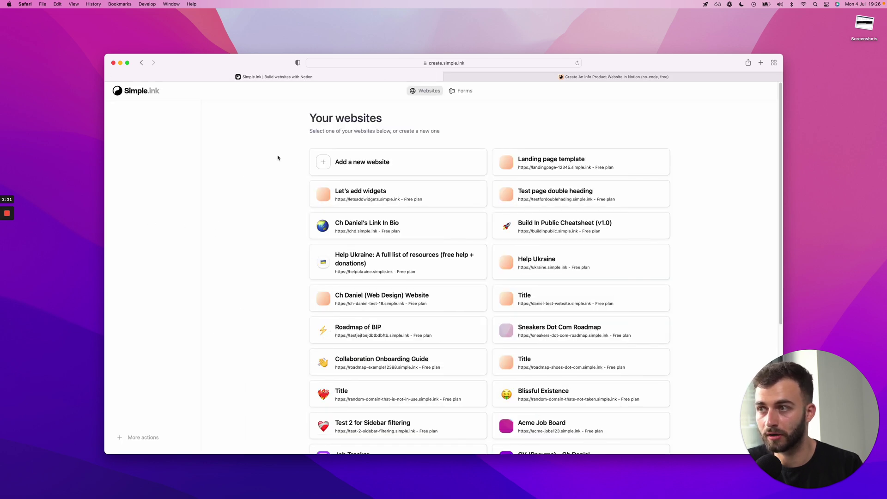
- Add a new website, paste the Notion page link into the setup form and submit it
{"action": "left_click", "coordinate": [347, 162]}
{"action": "left_click", "coordinate": [574, 76]}
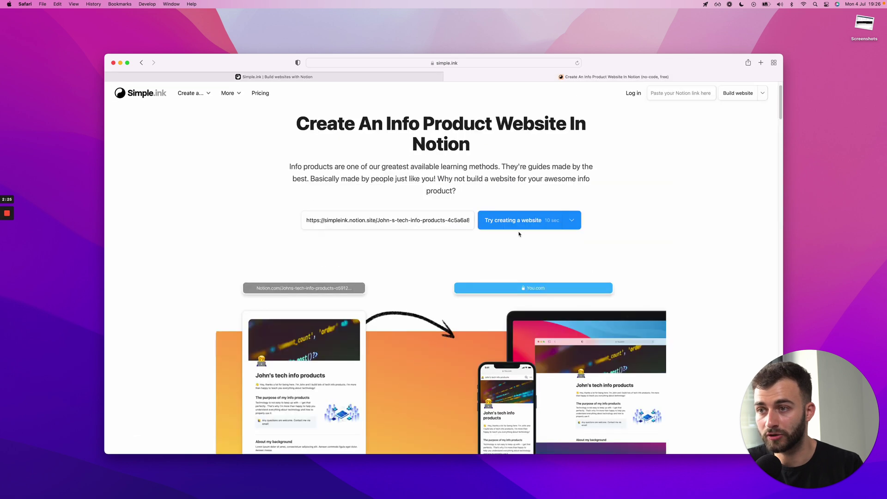
{"action": "key", "text": "ctrl+shift+Tab"}
{"action": "right_click", "coordinate": [359, 191]}
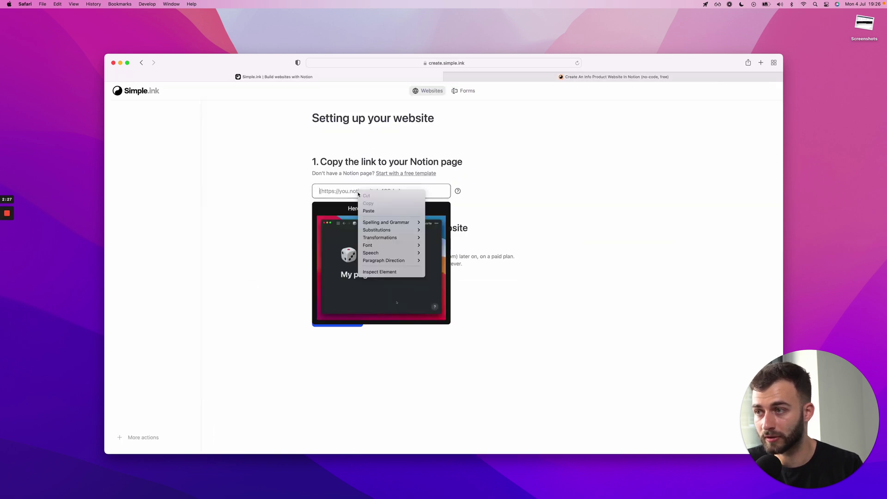
{"action": "left_click", "coordinate": [368, 210]}
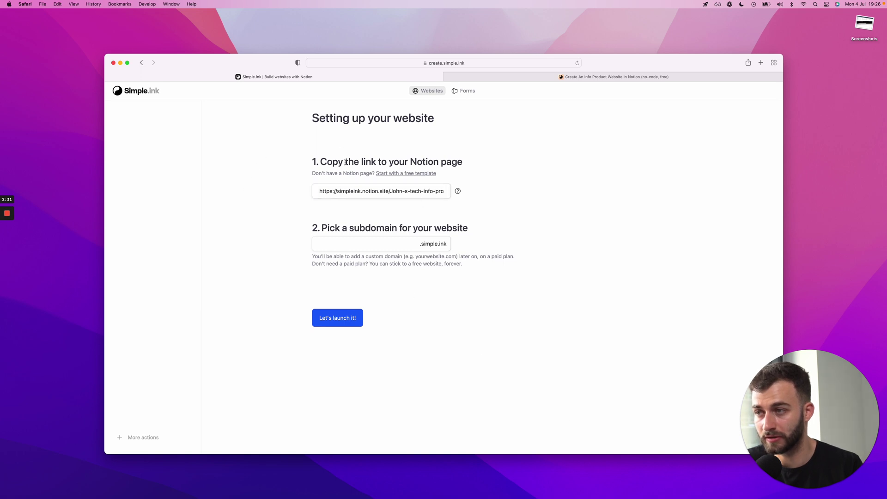
{"action": "left_click", "coordinate": [539, 78]}
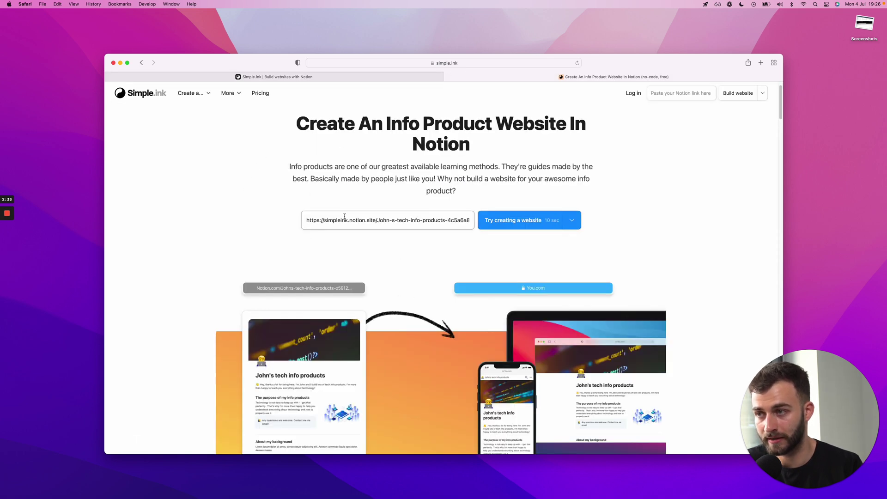
{"action": "key", "text": "Return"}
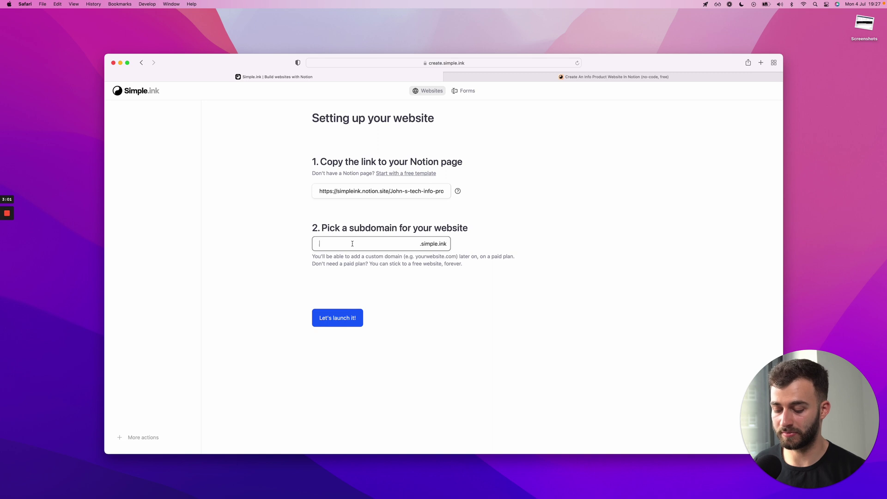
- Enter danielscourse-2022 as the site's subdomain
{"action": "type", "text": "danielscourse"}
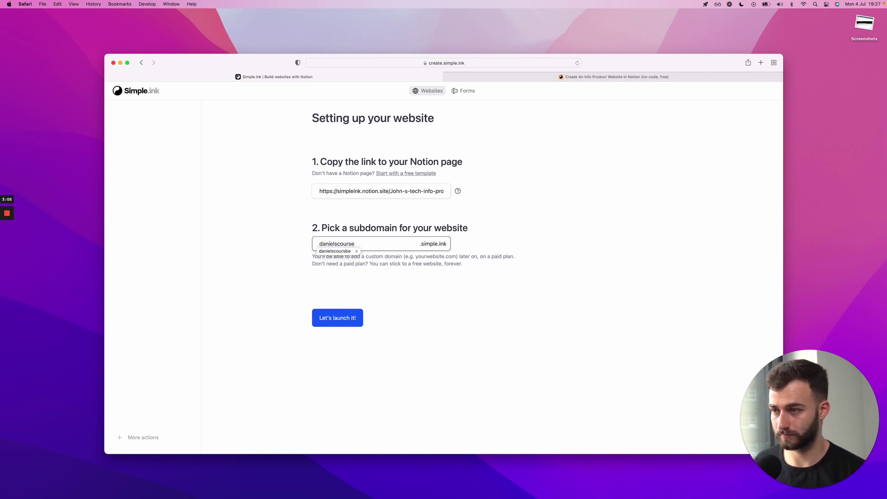
{"action": "type", "text": "2022"}
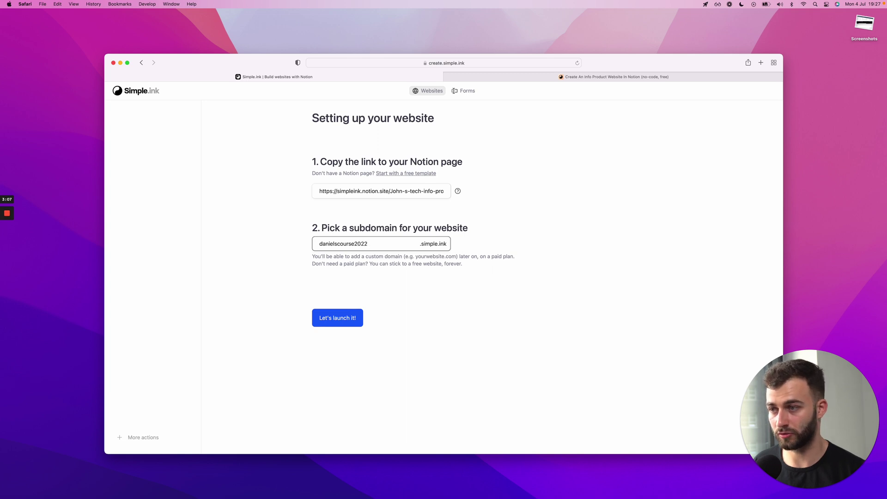
{"action": "left_click", "coordinate": [354, 243]}
{"action": "type", "text": "-"}
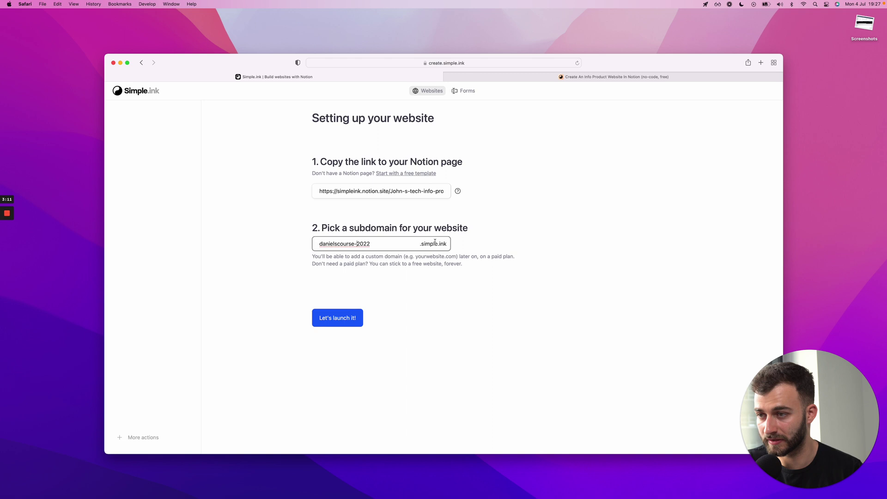
{"action": "left_click", "coordinate": [491, 238]}
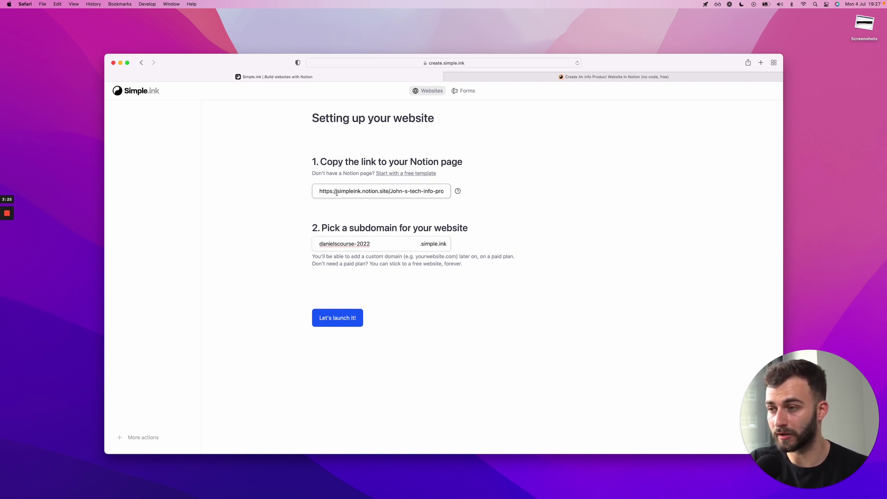
- Launch the site, open danielscourse-2022.simple.ink in a new tab, and close Notion's Share popup
{"action": "left_click", "coordinate": [342, 316]}
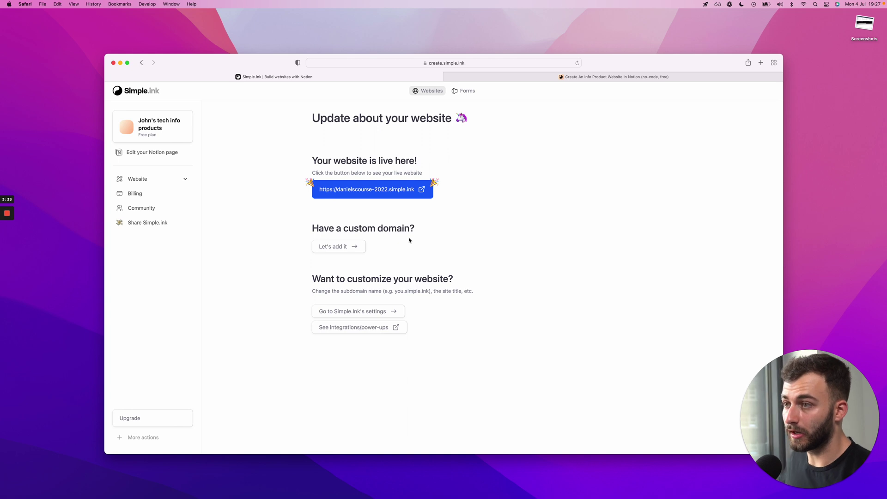
{"action": "left_click", "coordinate": [376, 194]}
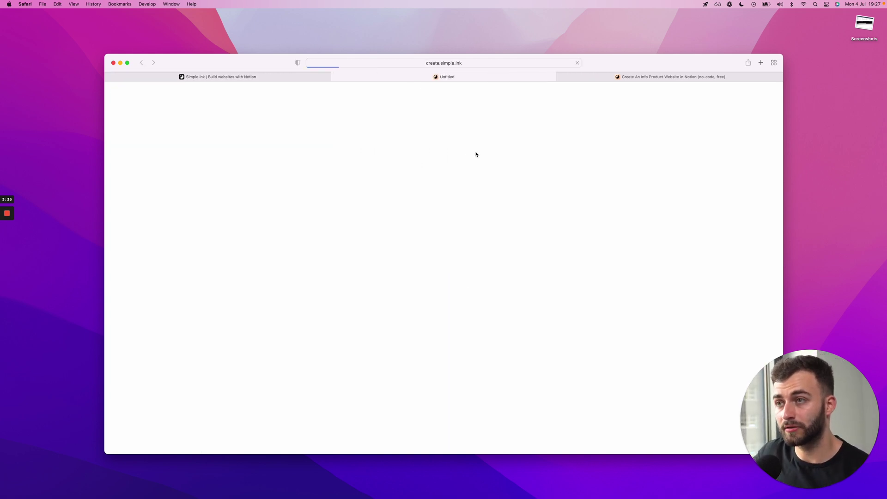
{"action": "key", "text": "super+Tab"}
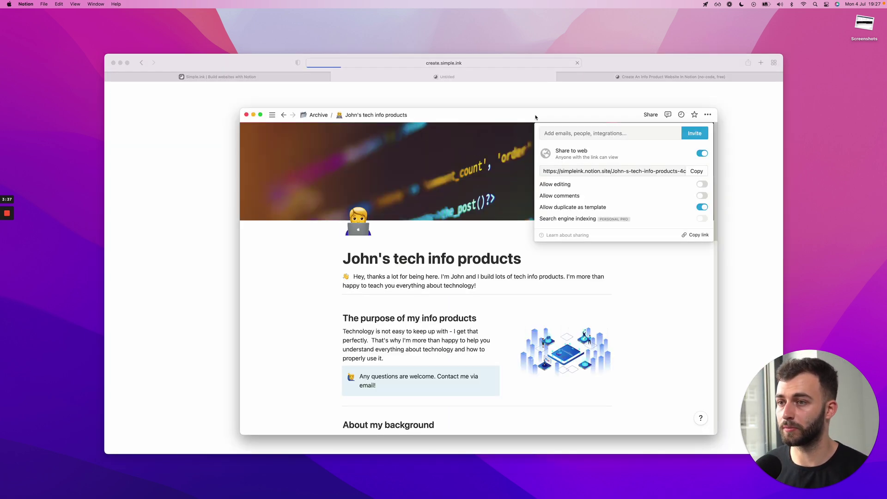
{"action": "left_click", "coordinate": [536, 117]}
{"action": "mouse_move", "coordinate": [456, 115]}
{"action": "left_mouse_down"}
{"action": "mouse_move", "coordinate": [565, 111]}
{"action": "mouse_move", "coordinate": [643, 91]}
{"action": "mouse_move", "coordinate": [731, 101]}
{"action": "mouse_move", "coordinate": [868, 94]}
{"action": "mouse_move", "coordinate": [541, 86]}
{"action": "mouse_move", "coordinate": [658, 91]}
{"action": "mouse_move", "coordinate": [406, 98]}
{"action": "left_mouse_up"}
- Visit the live site's Page 2 and Page 3, then return to its home page
{"action": "key", "text": "super+Tab"}
{"action": "scroll", "coordinate": [594, 236], "scroll_direction": "down", "scroll_amount": 10}
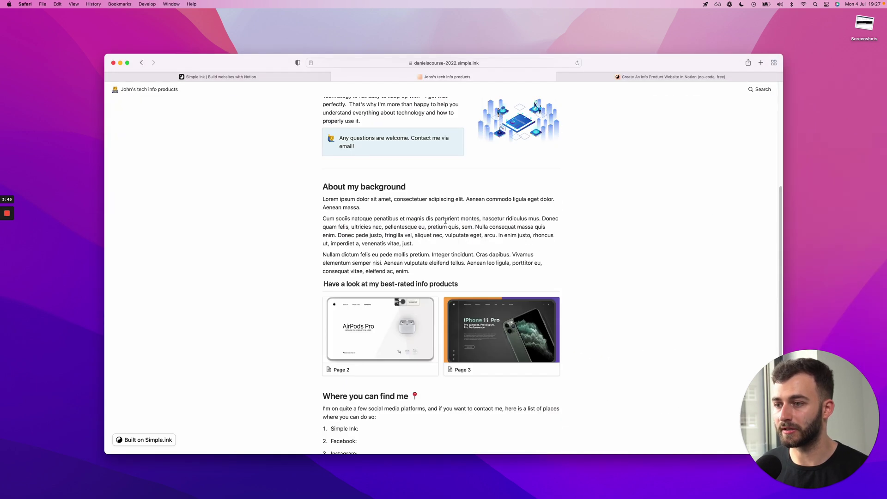
{"action": "left_click", "coordinate": [383, 249]}
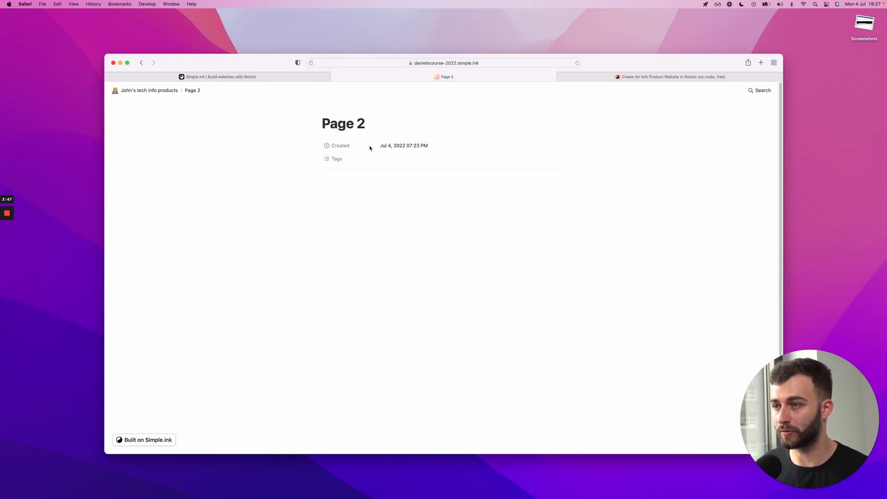
{"action": "key", "text": "super+bracketleft"}
{"action": "left_click", "coordinate": [489, 230]}
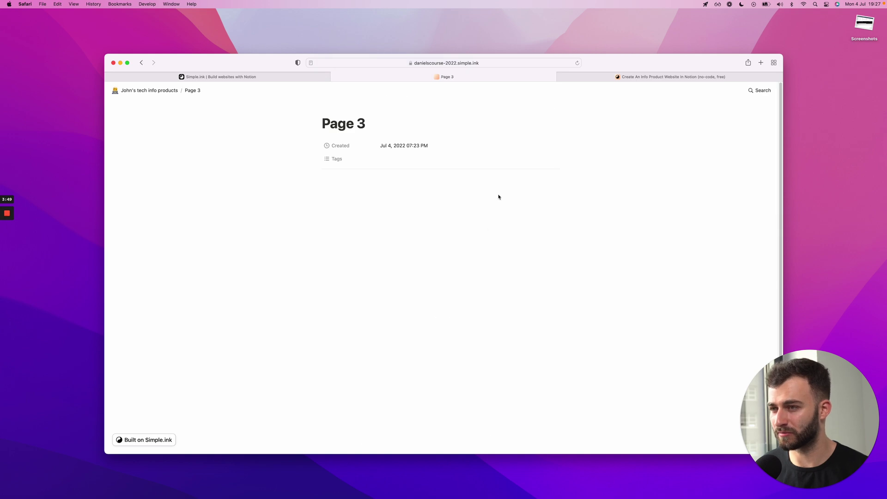
{"action": "key", "text": "super+bracketleft"}
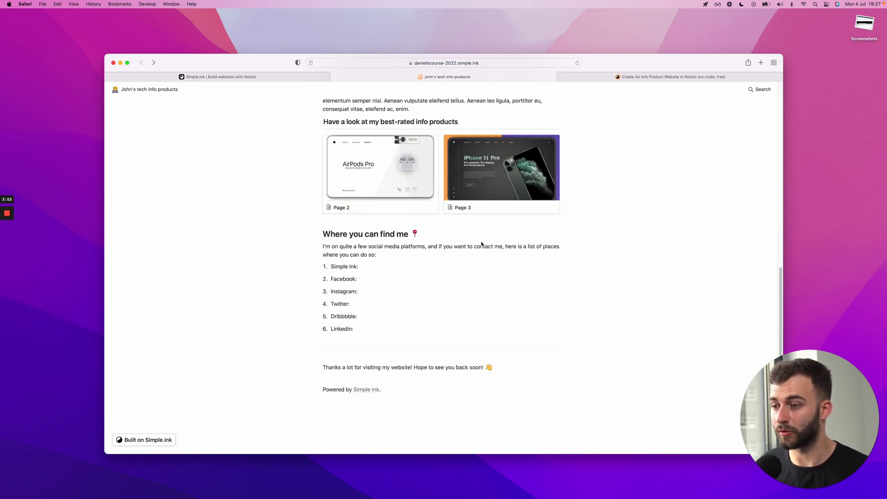
{"action": "scroll", "coordinate": [481, 243], "scroll_direction": "up", "scroll_amount": 15}
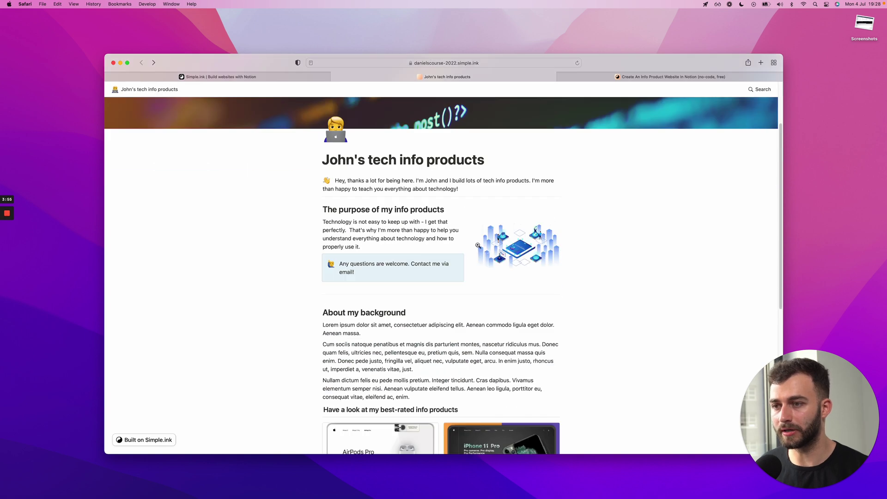
{"action": "key", "text": "super+Tab"}
- Rename the title's first word to Daniel's and reload the live site to see it
{"action": "double_click", "coordinate": [336, 239]}
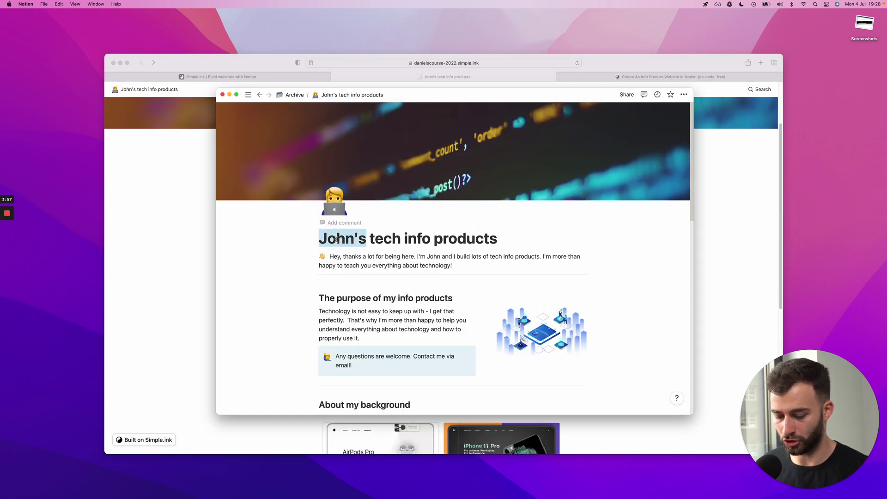
{"action": "type", "text": "Daniel's"}
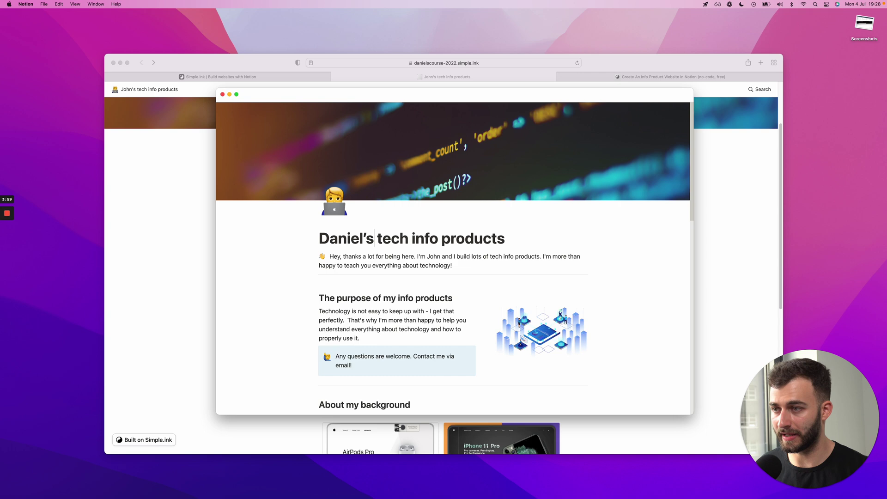
{"action": "left_click", "coordinate": [174, 188]}
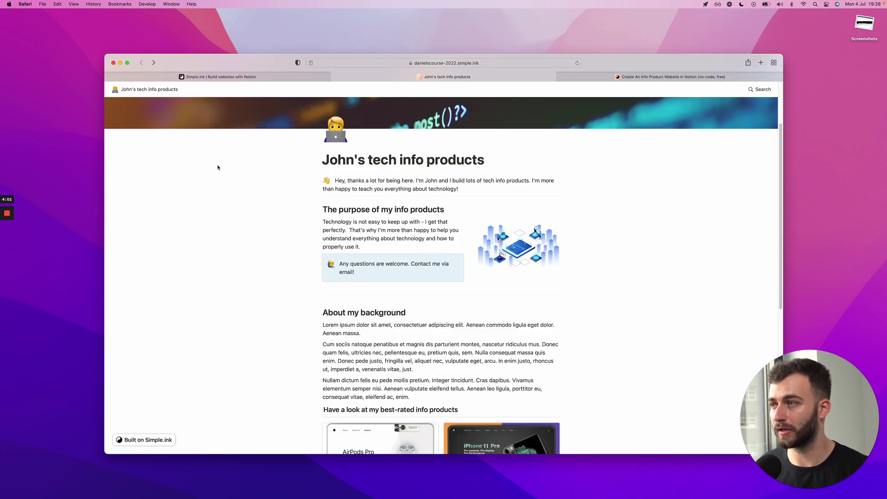
{"action": "key", "text": "super+shift+r"}
{"action": "key", "text": "super+r"}
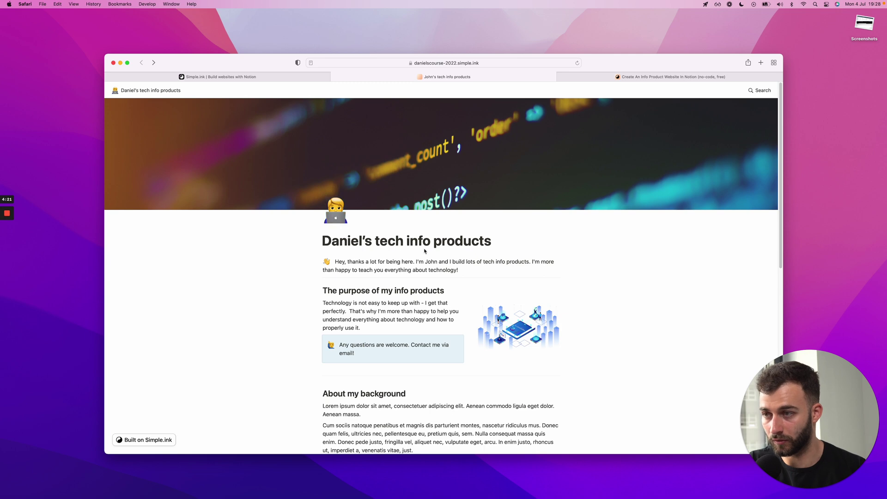
{"action": "mouse_move", "coordinate": [316, 245]}
{"action": "left_mouse_down"}
{"action": "mouse_move", "coordinate": [450, 245]}
{"action": "mouse_move", "coordinate": [319, 245]}
{"action": "left_mouse_up"}
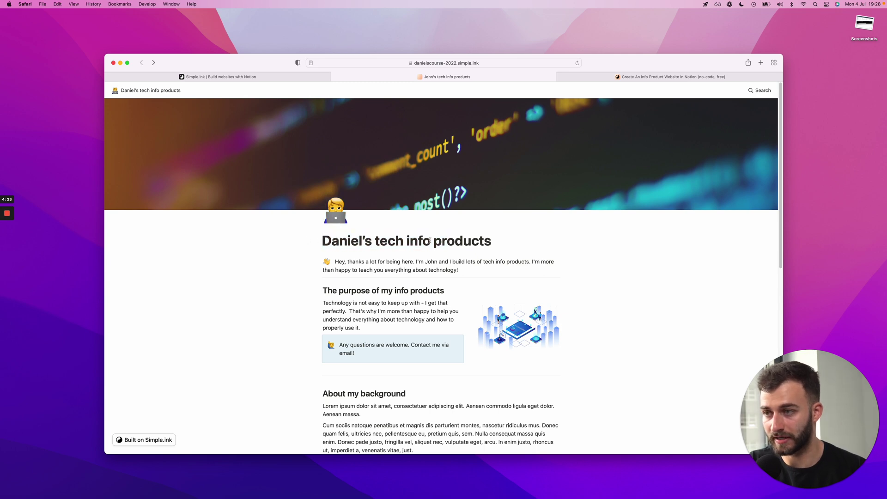
{"action": "scroll", "coordinate": [434, 288], "scroll_direction": "down", "scroll_amount": 3}
{"action": "scroll", "coordinate": [435, 286], "scroll_direction": "up", "scroll_amount": 5}
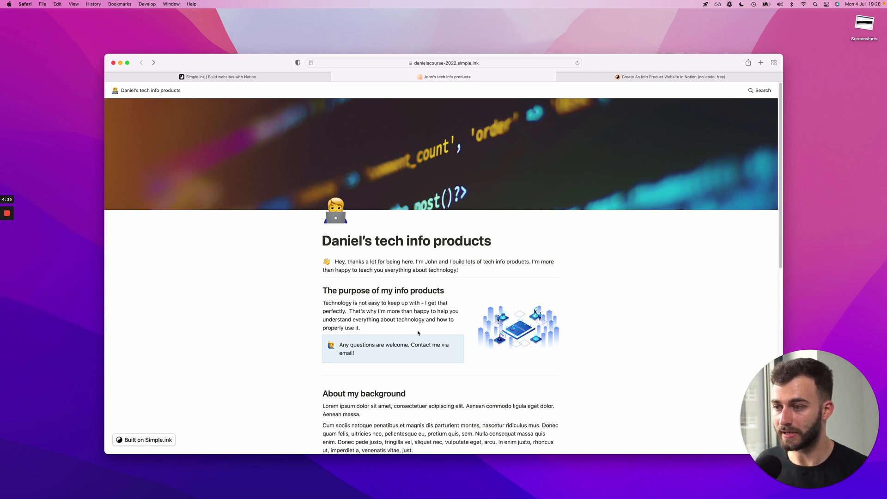
- Move the callout above the purpose heading and the heading into a right column, then check the site
{"action": "key", "text": "super+Tab"}
{"action": "left_click_drag", "start_coordinate": [313, 352], "coordinate": [319, 295]}
{"action": "left_click_drag", "start_coordinate": [313, 331], "coordinate": [545, 283]}
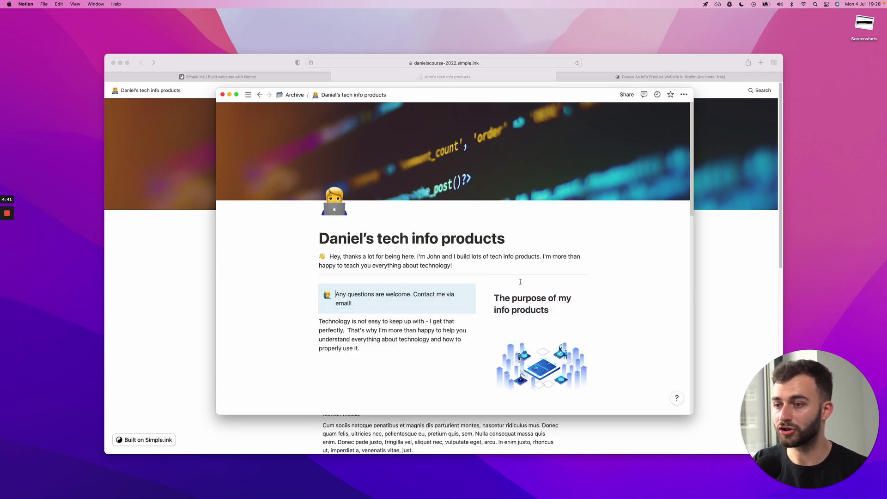
{"action": "key", "text": "super+Tab"}
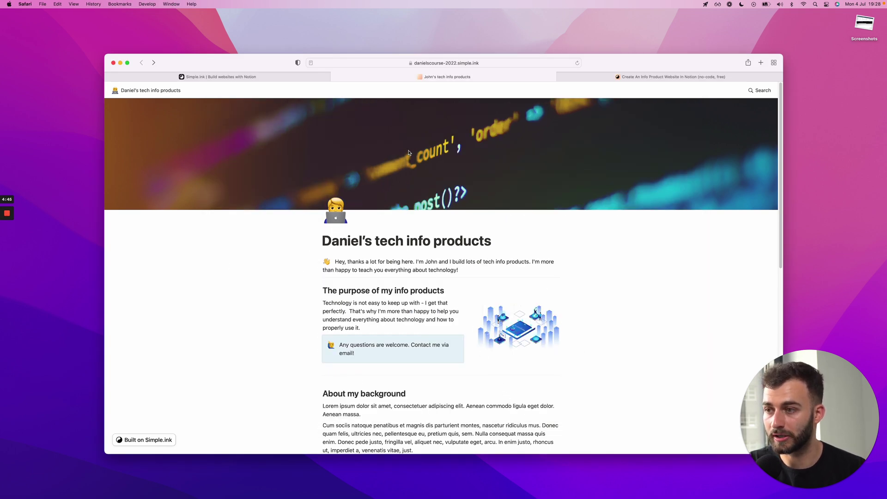
{"action": "scroll", "coordinate": [375, 261], "scroll_direction": "down", "scroll_amount": 5}
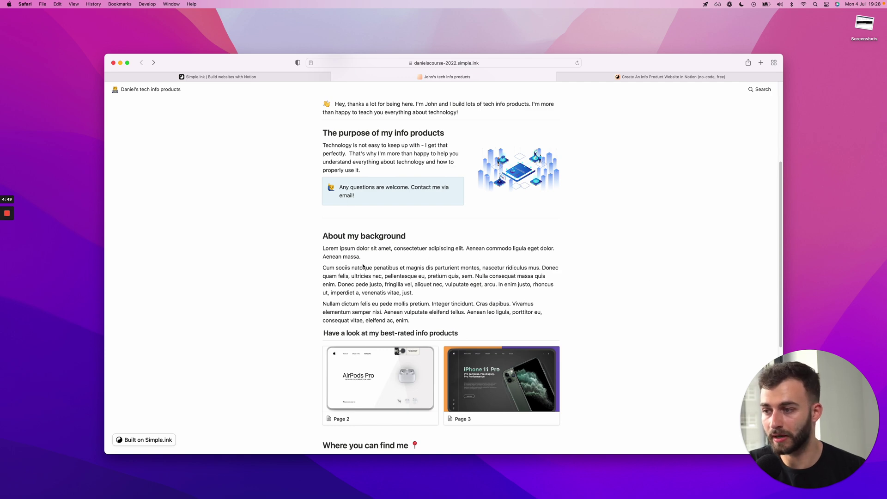
{"action": "scroll", "coordinate": [363, 266], "scroll_direction": "up", "scroll_amount": 5}
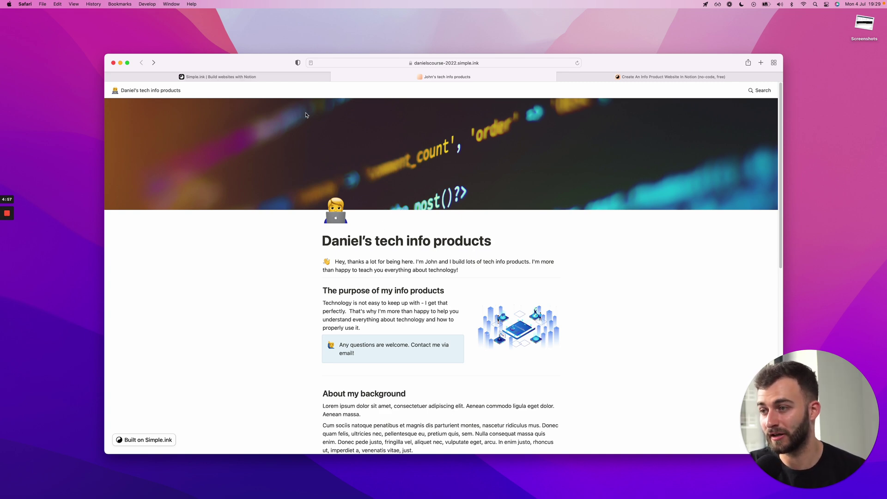
{"action": "left_click", "coordinate": [279, 78]}
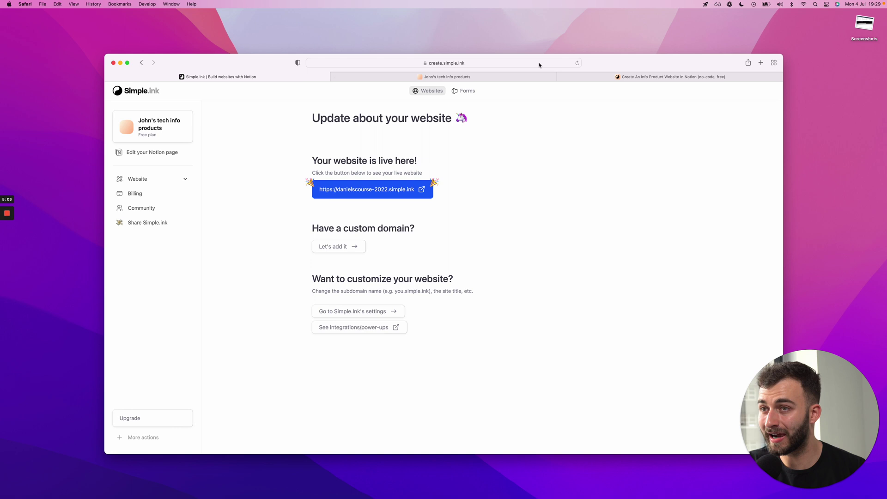
- Open the Notion Integrations page from the More menu
{"action": "left_click", "coordinate": [356, 331]}
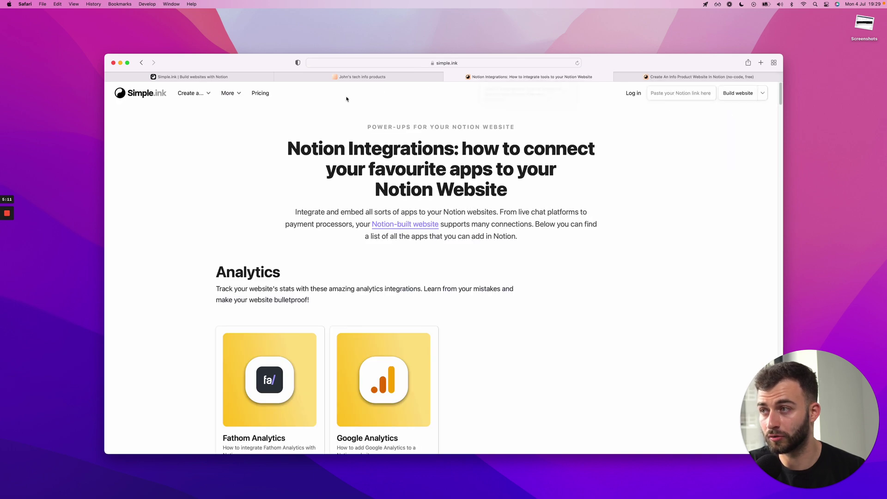
{"action": "left_click", "coordinate": [193, 93]}
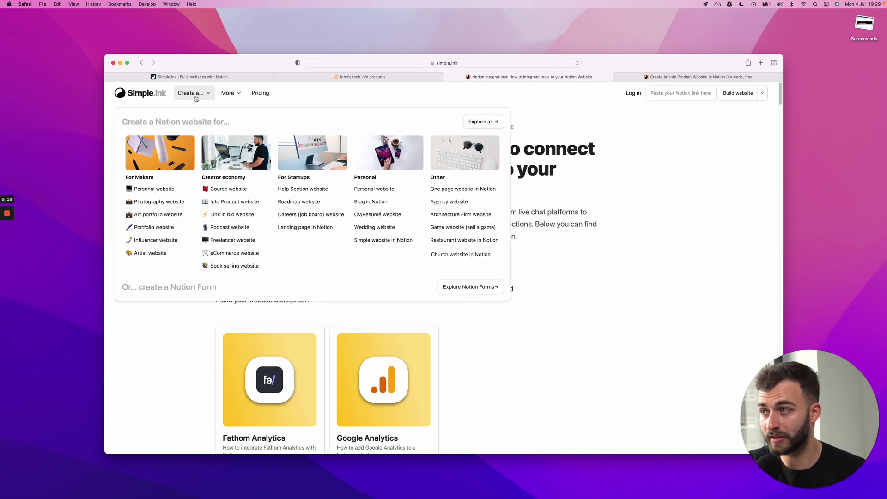
{"action": "scroll", "coordinate": [613, 308], "scroll_direction": "down", "scroll_amount": 20}
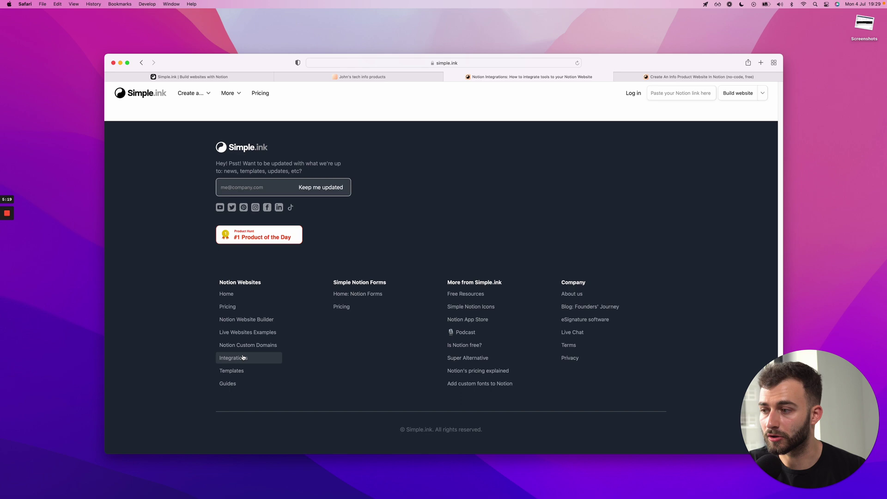
{"action": "left_click", "coordinate": [245, 358]}
{"action": "left_click", "coordinate": [226, 93]}
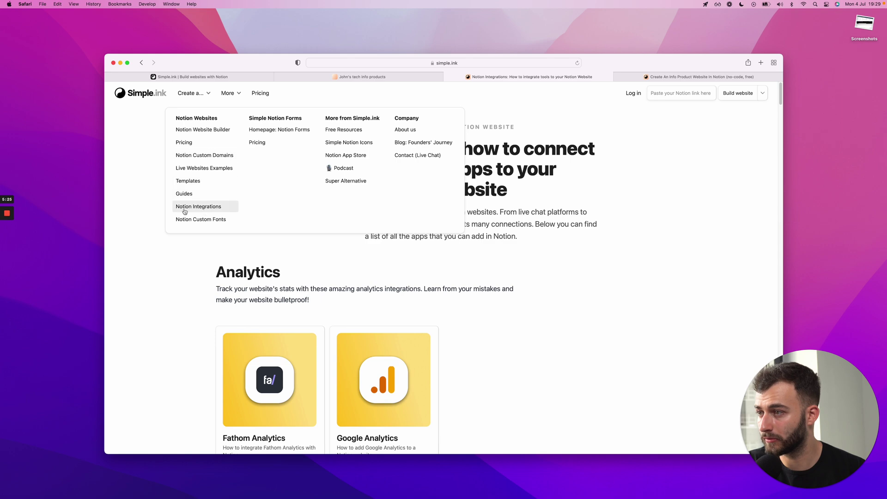
{"action": "left_click", "coordinate": [207, 208]}
- Scroll through the analytics, forms, payments and live chat integrations
{"action": "scroll", "coordinate": [327, 276], "scroll_direction": "down", "scroll_amount": 5}
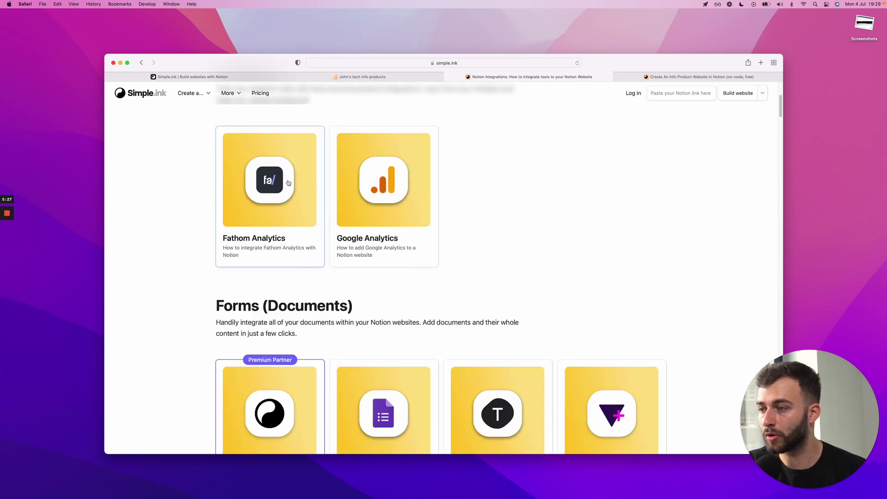
{"action": "scroll", "coordinate": [326, 276], "scroll_direction": "down", "scroll_amount": 4}
{"action": "scroll", "coordinate": [397, 256], "scroll_direction": "up", "scroll_amount": 3}
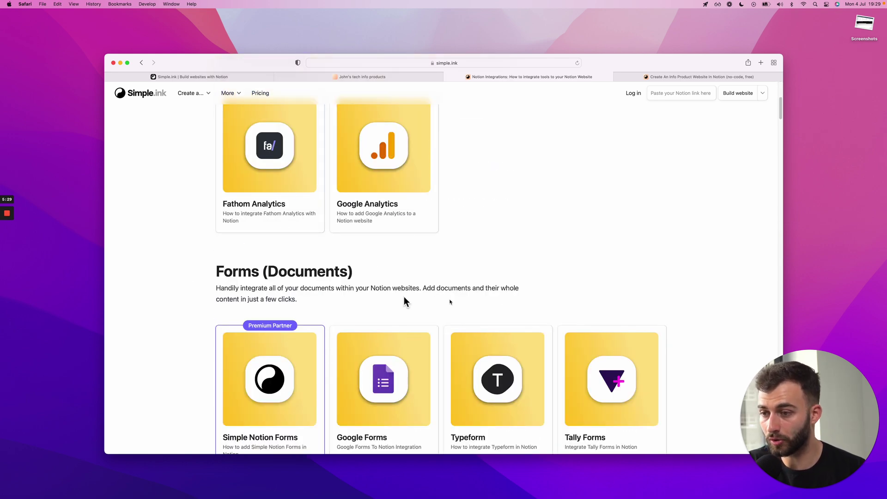
{"action": "scroll", "coordinate": [404, 301], "scroll_direction": "down", "scroll_amount": 8}
{"action": "scroll", "coordinate": [341, 232], "scroll_direction": "down", "scroll_amount": 6}
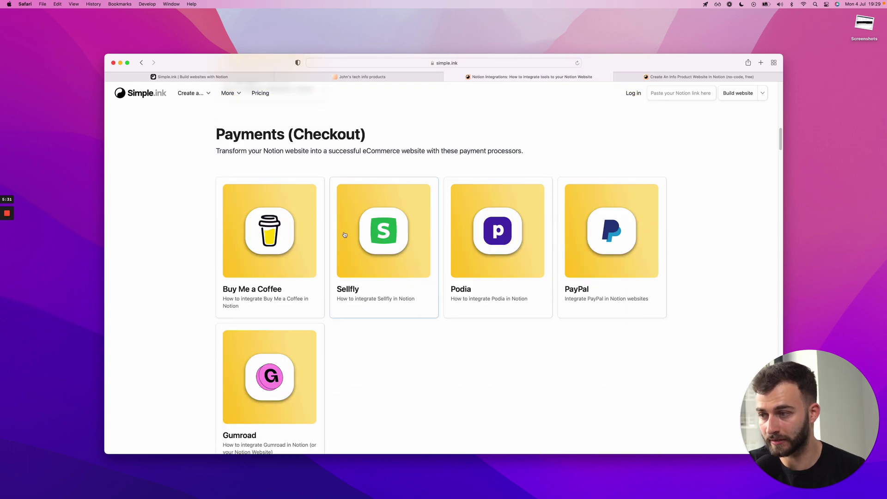
{"action": "scroll", "coordinate": [344, 235], "scroll_direction": "down", "scroll_amount": 6}
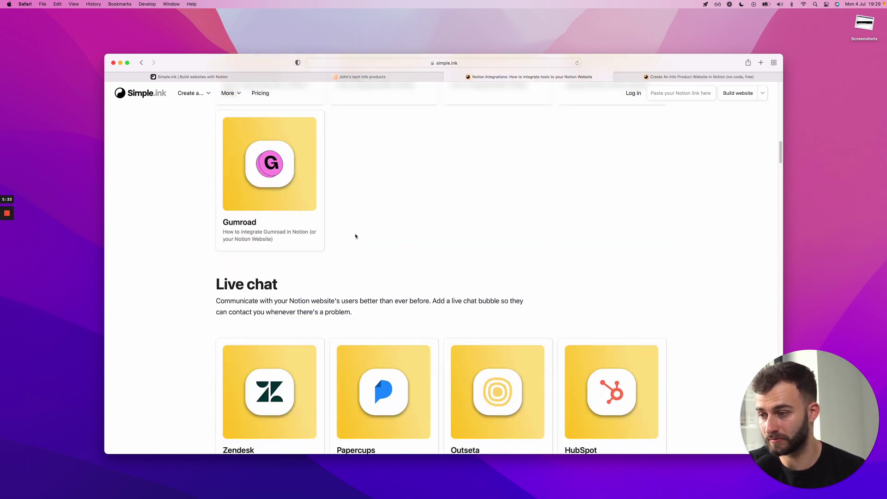
{"action": "scroll", "coordinate": [356, 236], "scroll_direction": "down", "scroll_amount": 1}
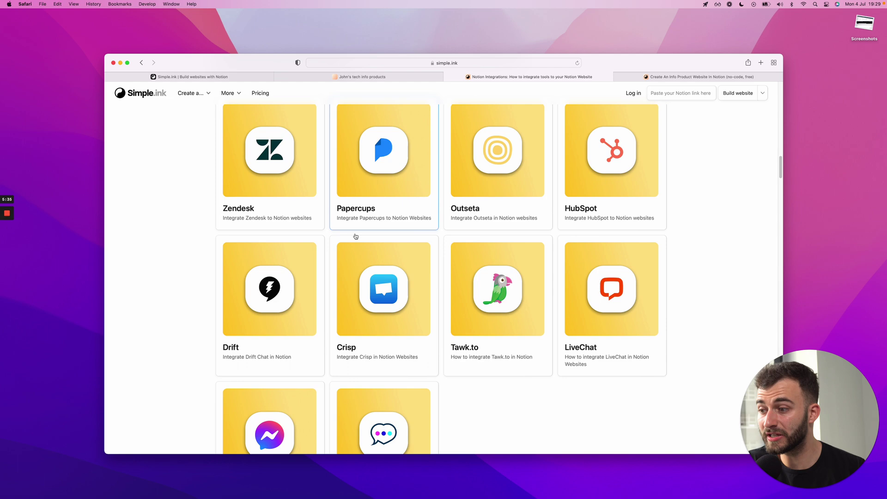
{"action": "scroll", "coordinate": [433, 288], "scroll_direction": "down", "scroll_amount": 6}
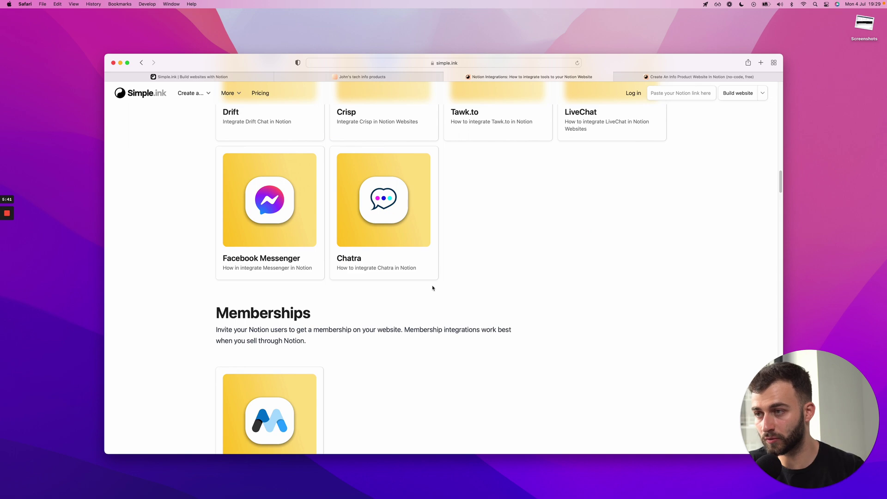
{"action": "scroll", "coordinate": [432, 288], "scroll_direction": "up", "scroll_amount": 12}
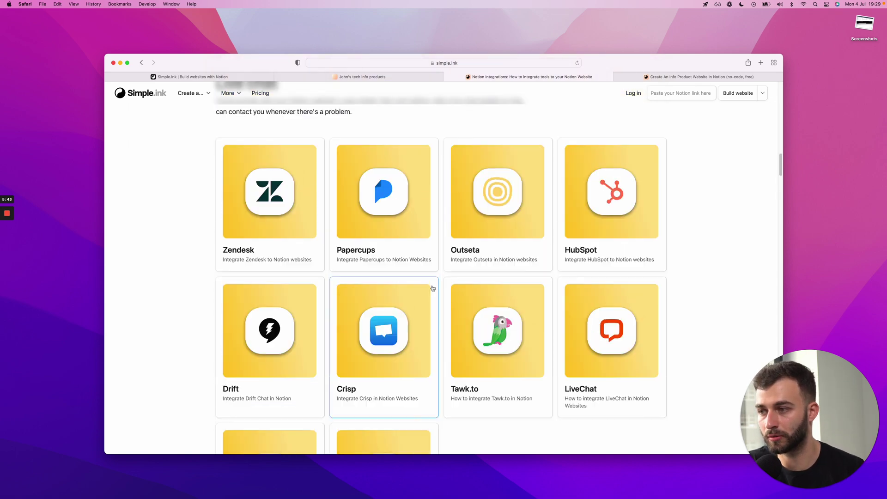
- Read the Gumroad integration guide, go back to the integrations list, and switch to the site's tab
{"action": "left_click", "coordinate": [255, 280]}
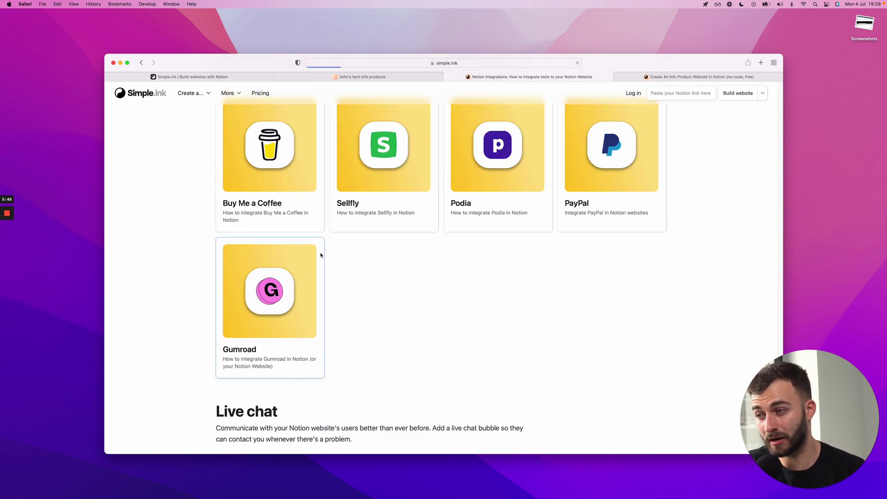
{"action": "scroll", "coordinate": [217, 192], "scroll_direction": "down", "scroll_amount": 3}
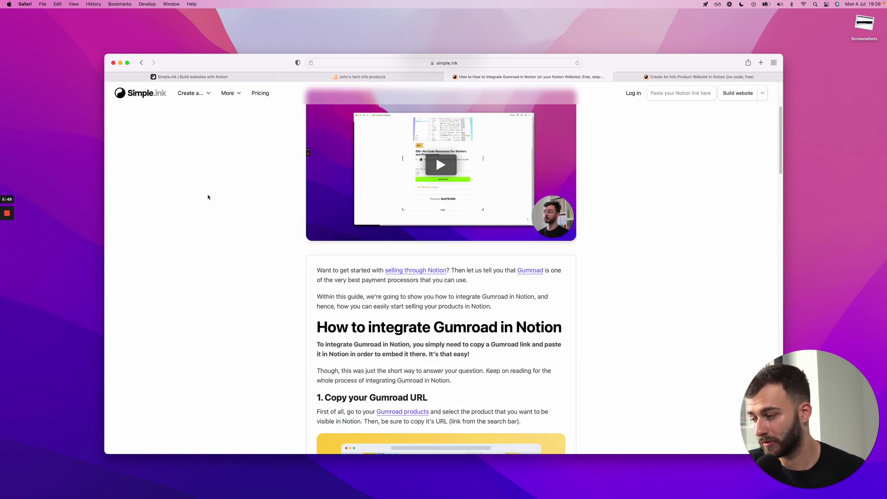
{"action": "scroll", "coordinate": [208, 198], "scroll_direction": "down", "scroll_amount": 5}
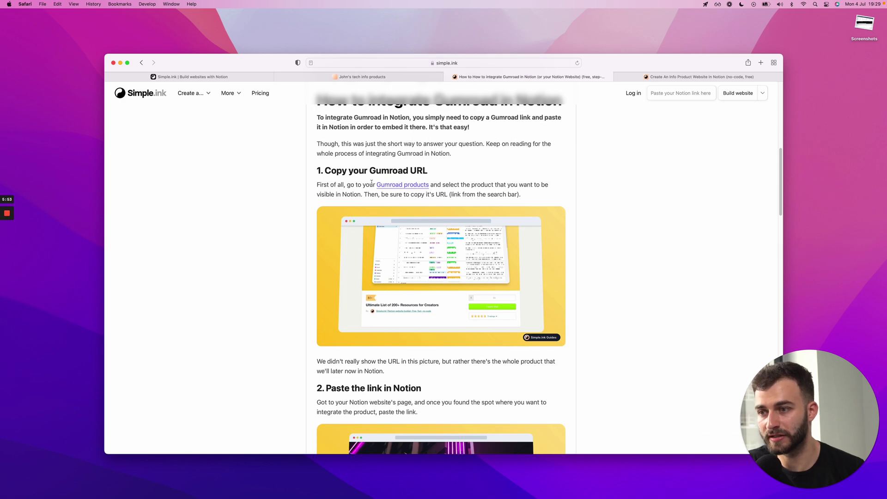
{"action": "scroll", "coordinate": [370, 183], "scroll_direction": "down", "scroll_amount": 12}
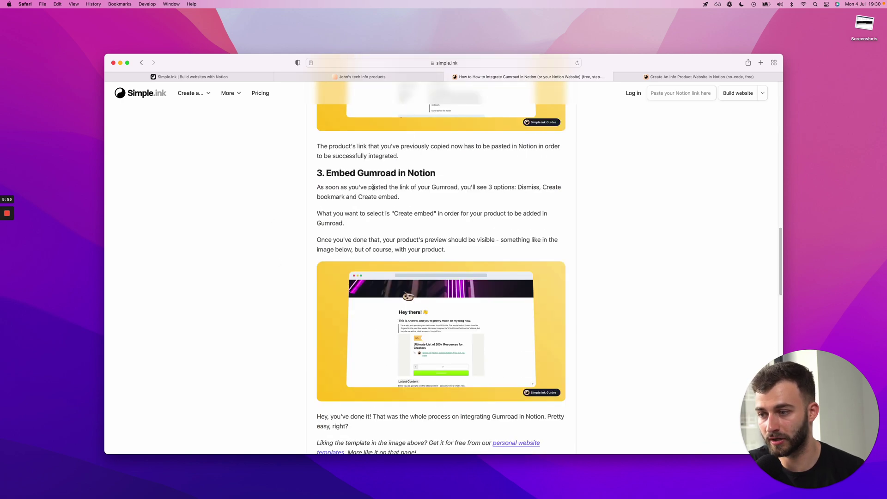
{"action": "key", "text": "super+bracketleft"}
{"action": "scroll", "coordinate": [261, 260], "scroll_direction": "up", "scroll_amount": 7}
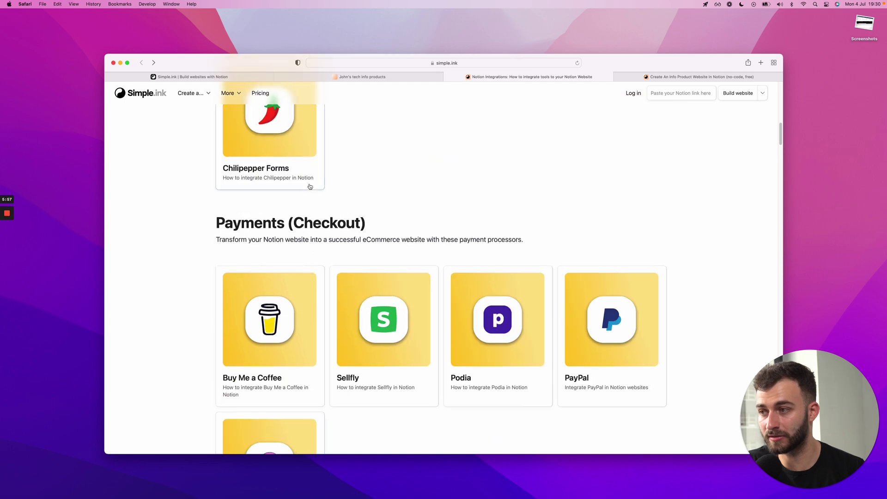
{"action": "left_click", "coordinate": [377, 80]}
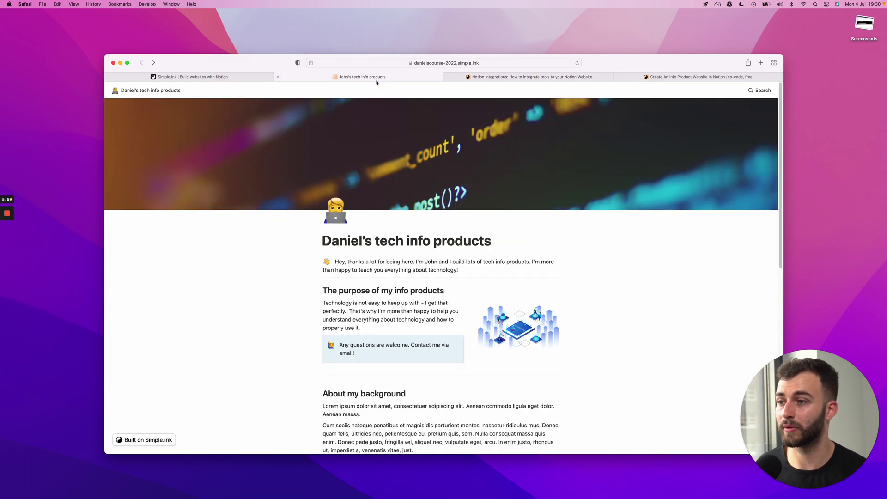
- Check the custom domain options, then open page-2's Page & pretty URL settings
{"action": "left_click", "coordinate": [265, 77]}
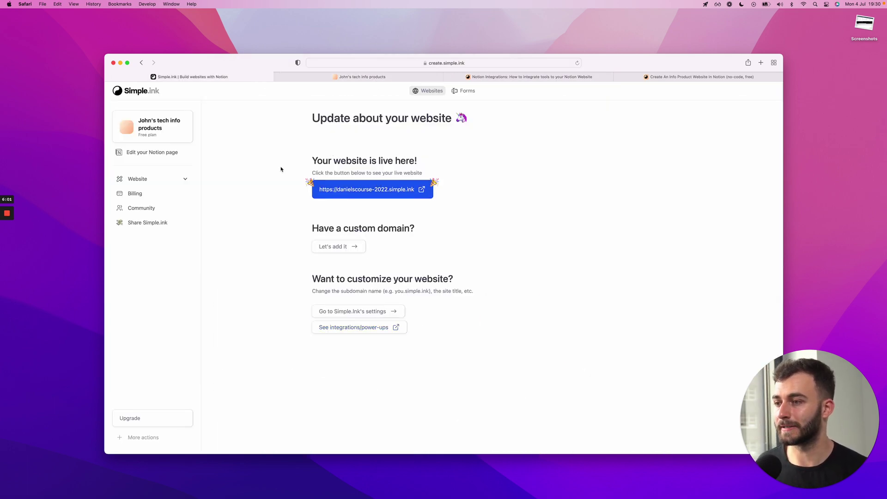
{"action": "left_click", "coordinate": [332, 246]}
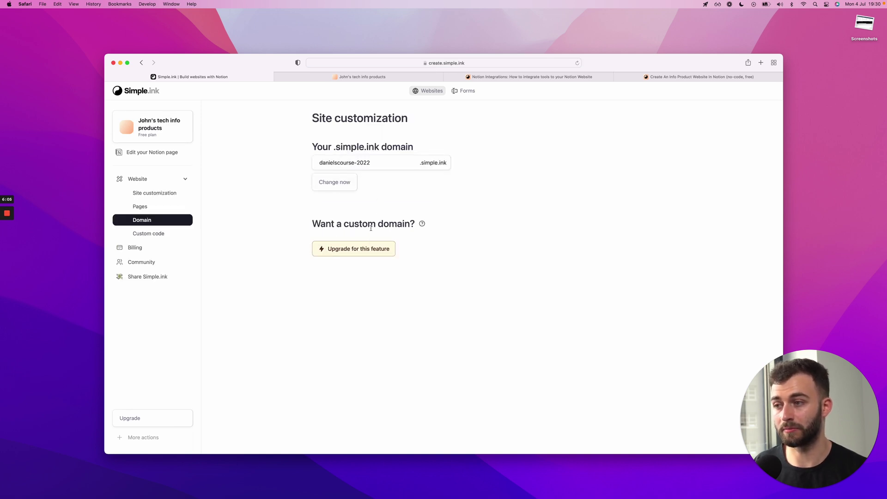
{"action": "left_click", "coordinate": [161, 206]}
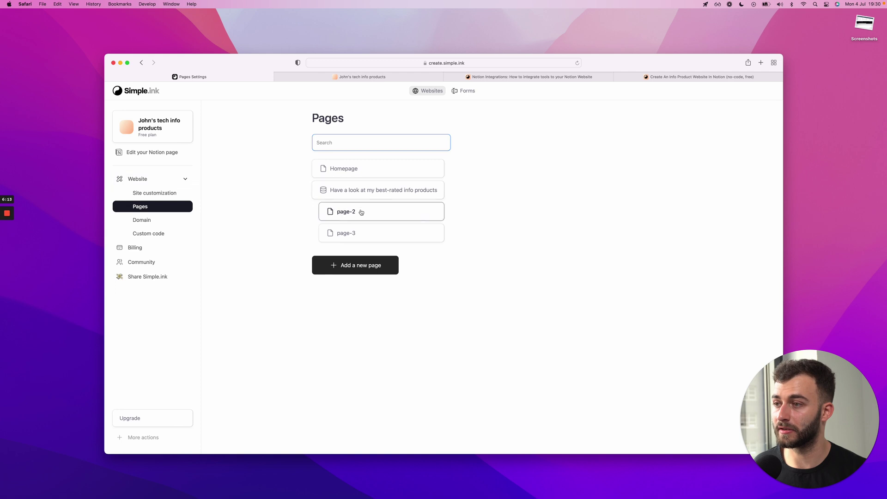
{"action": "left_click", "coordinate": [334, 213]}
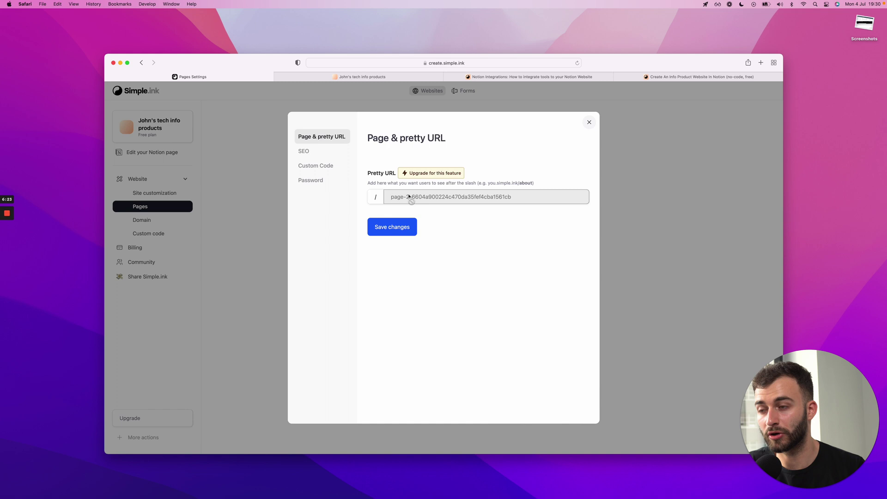
- Close page-2's settings, glance at the live site, and reopen page-2's settings
{"action": "left_click", "coordinate": [197, 185]}
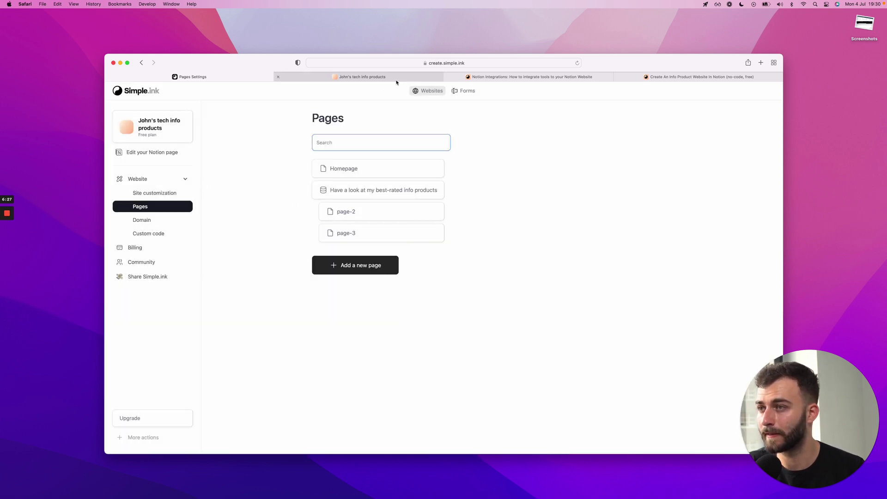
{"action": "left_click", "coordinate": [396, 78]}
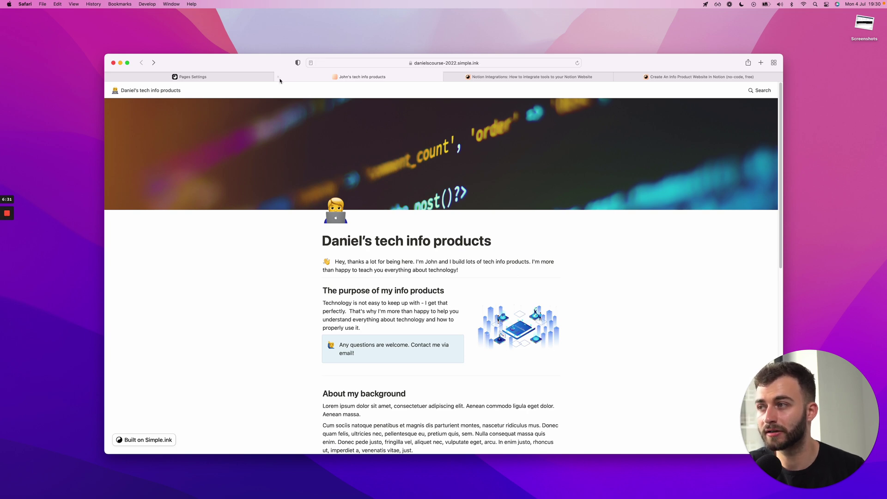
{"action": "left_click", "coordinate": [255, 80]}
{"action": "left_click", "coordinate": [393, 209]}
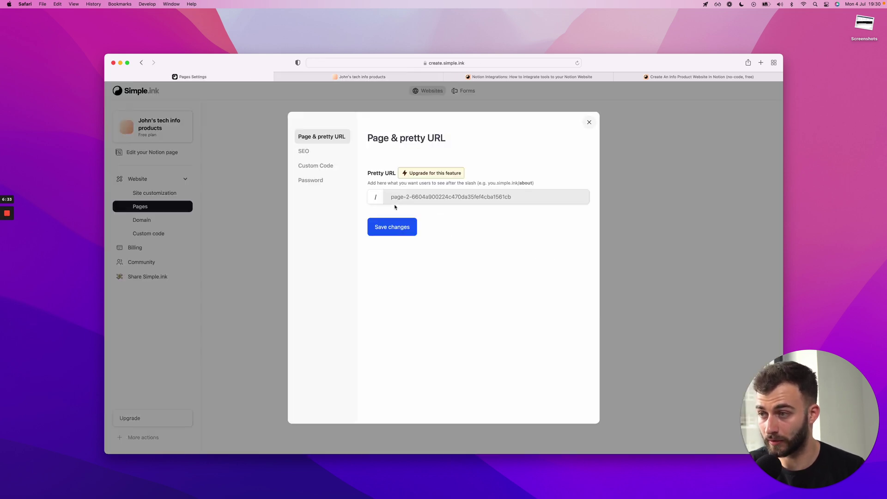
- Review page-2's SEO, Custom Code and Password settings; password protection needs a paid plan
{"action": "left_click", "coordinate": [326, 152]}
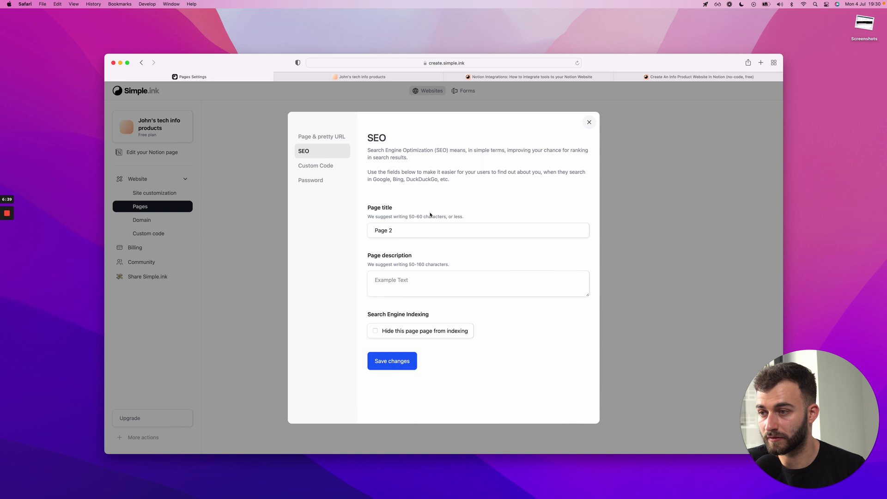
{"action": "left_click", "coordinate": [337, 172]}
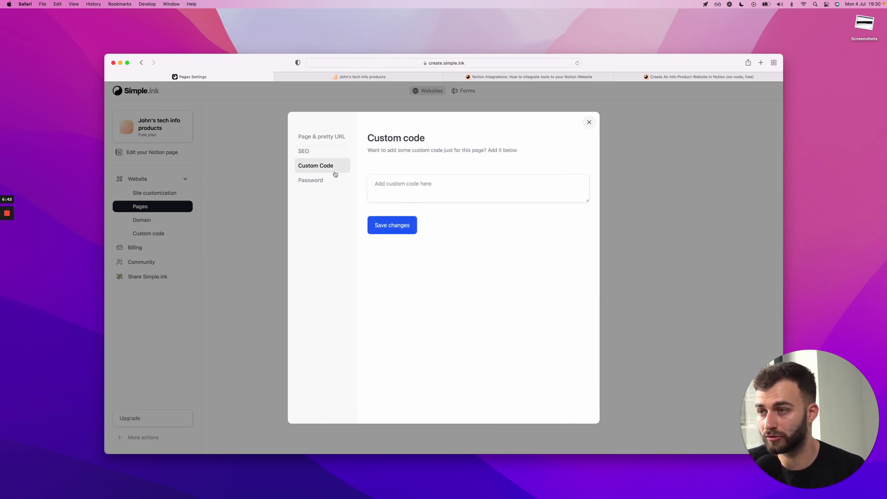
{"action": "left_click", "coordinate": [327, 181]}
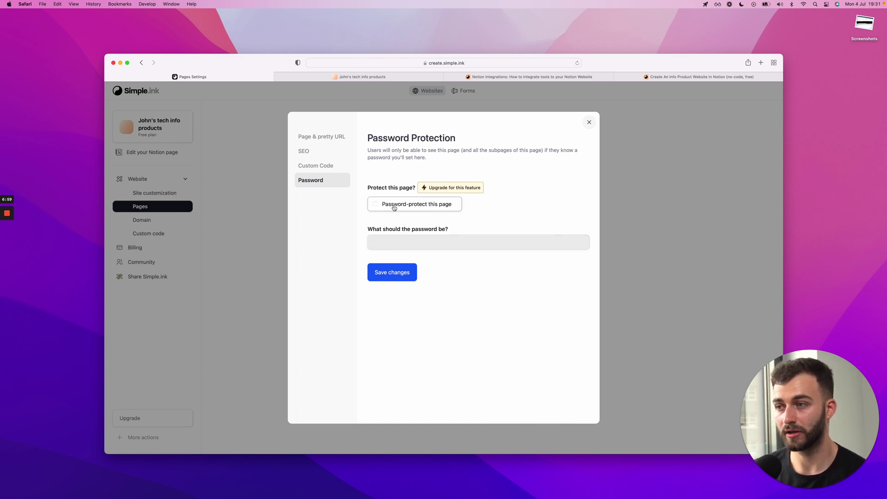
{"action": "mouse_move", "coordinate": [427, 188]}
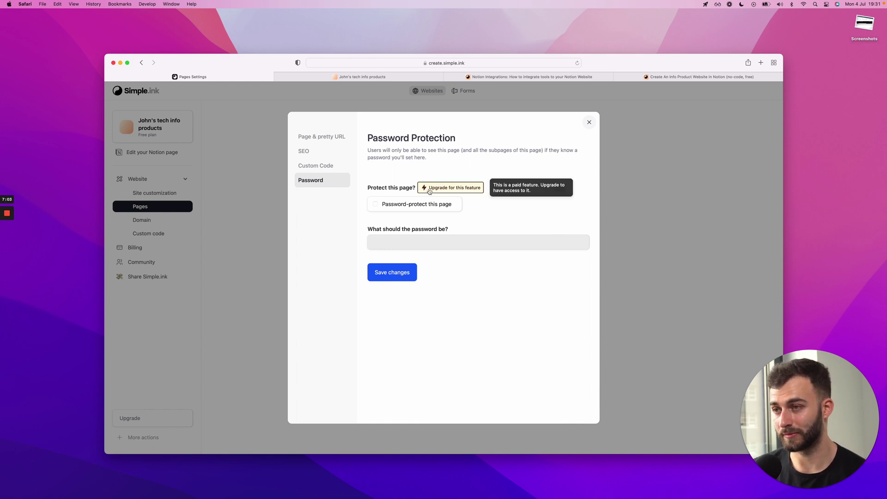
{"action": "left_click", "coordinate": [262, 165]}
- In site customization, change John's to Daniel's in the site title
{"action": "left_click", "coordinate": [175, 192]}
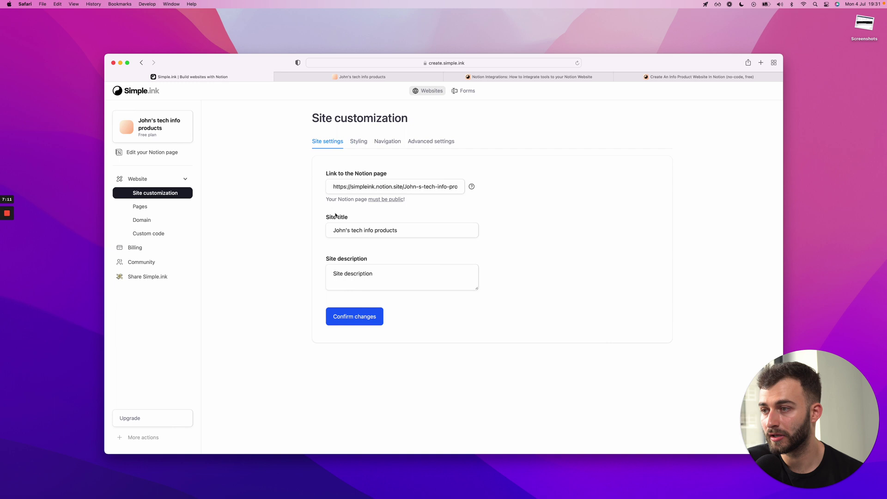
{"action": "double_click", "coordinate": [335, 230]}
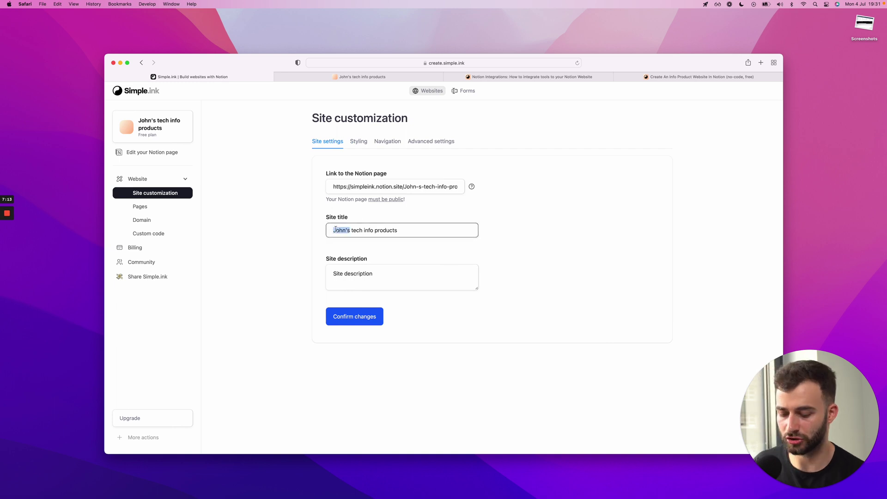
{"action": "type", "text": "Daniel's"}
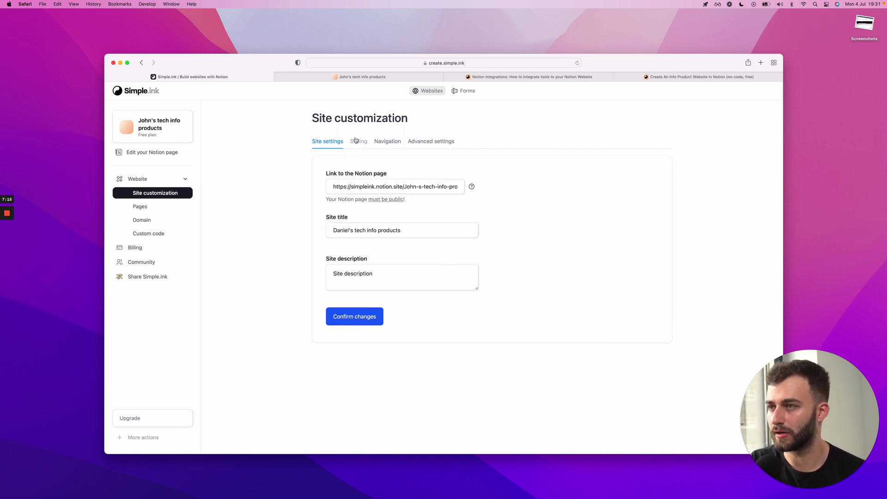
- Confirm the live site's heading now reads Daniel's tech info products
{"action": "left_click", "coordinate": [368, 78]}
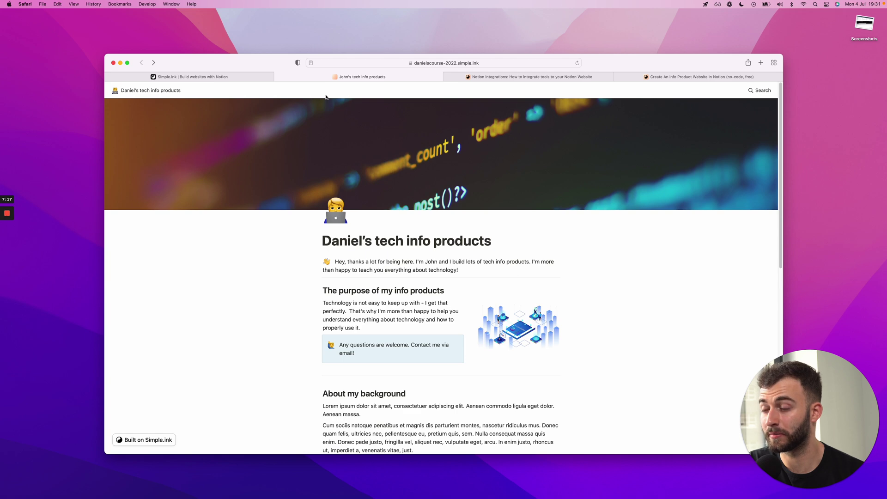
{"action": "double_click", "coordinate": [341, 239]}
{"action": "left_click", "coordinate": [341, 240]}
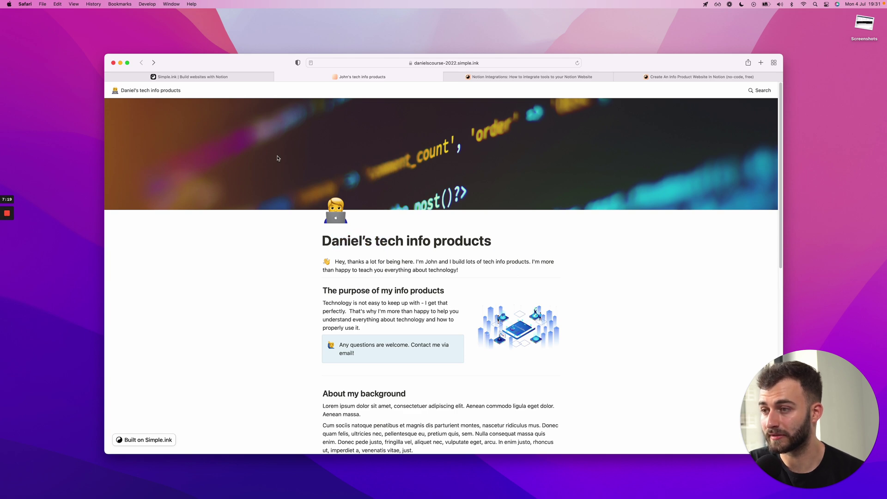
{"action": "left_click", "coordinate": [213, 76]}
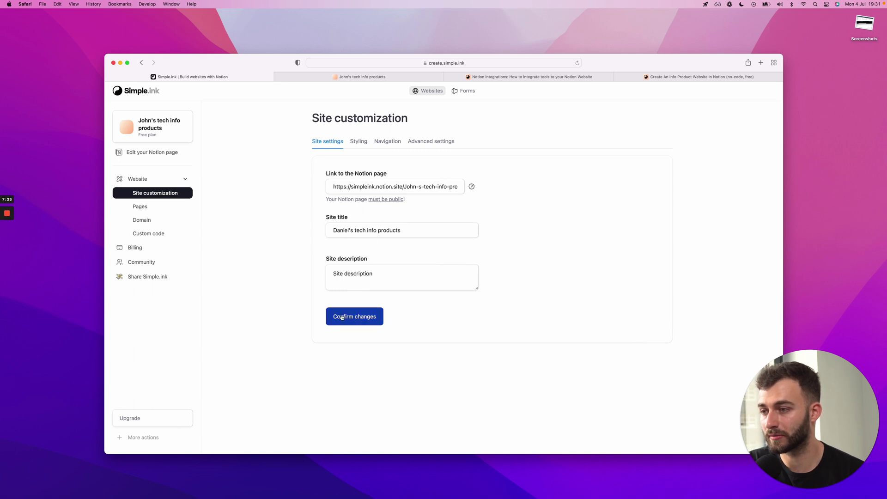
- Open the Styling settings and keep the dark/light mode on Light
{"action": "left_click", "coordinate": [356, 144]}
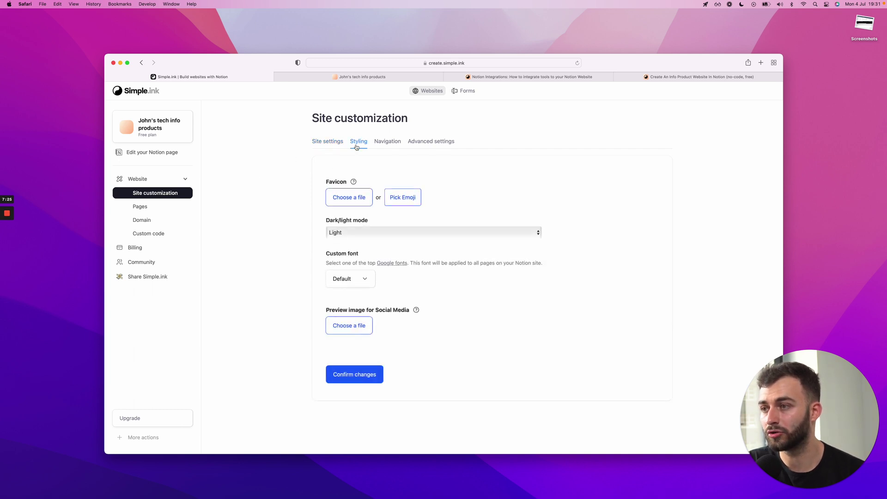
{"action": "left_click", "coordinate": [356, 232]}
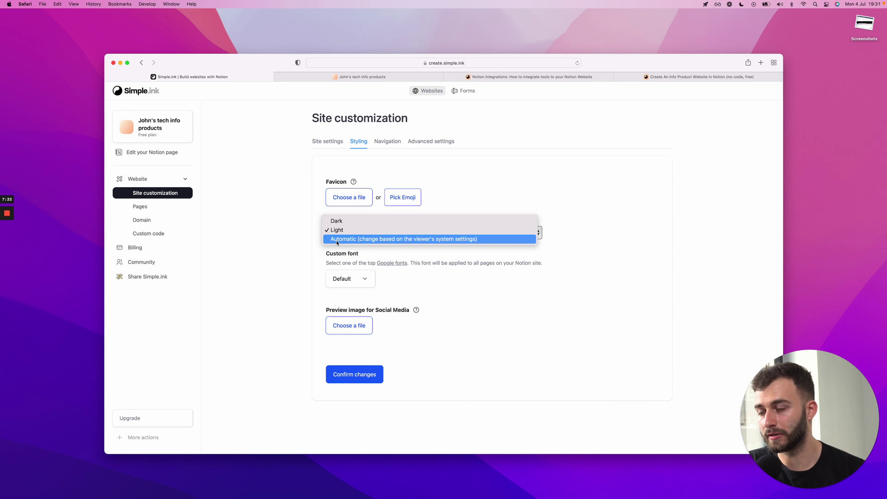
{"action": "left_click", "coordinate": [302, 227]}
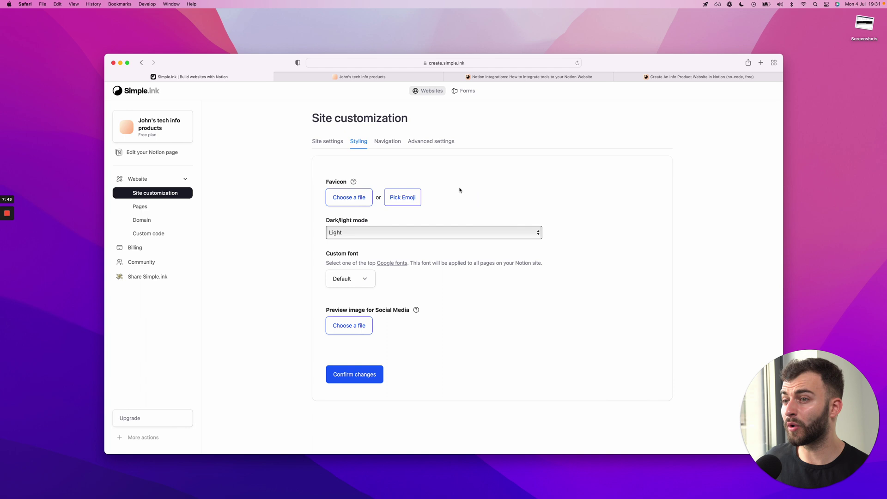
- Search favicon emoji for 'diamon' without picking one, then browse the custom font list
{"action": "left_click", "coordinate": [404, 197]}
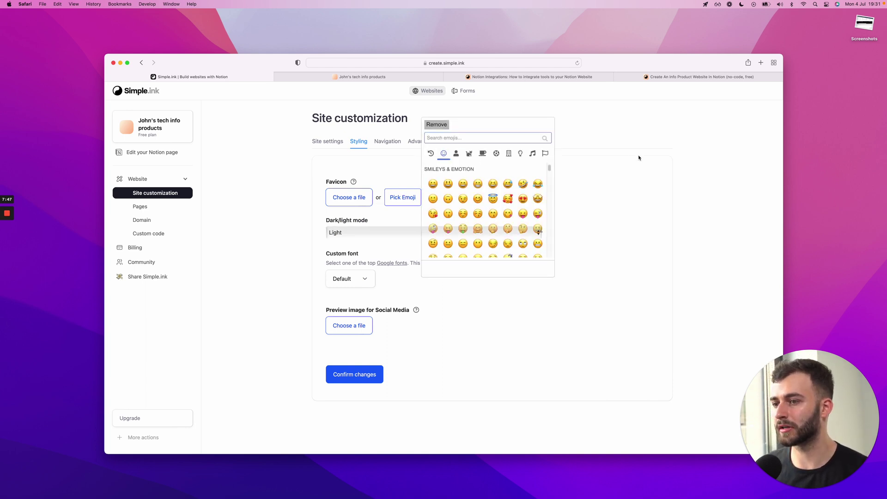
{"action": "left_click_drag", "start_coordinate": [549, 169], "coordinate": [550, 187]}
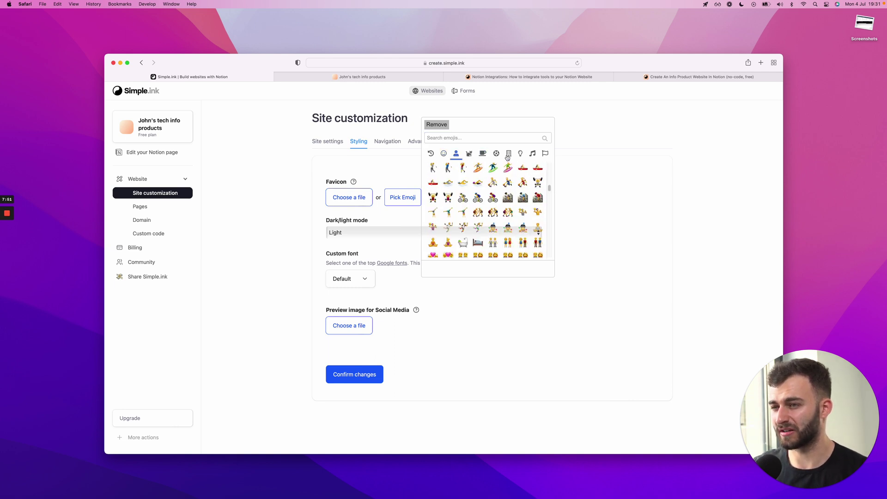
{"action": "left_click", "coordinate": [501, 136]}
{"action": "type", "text": "diam"}
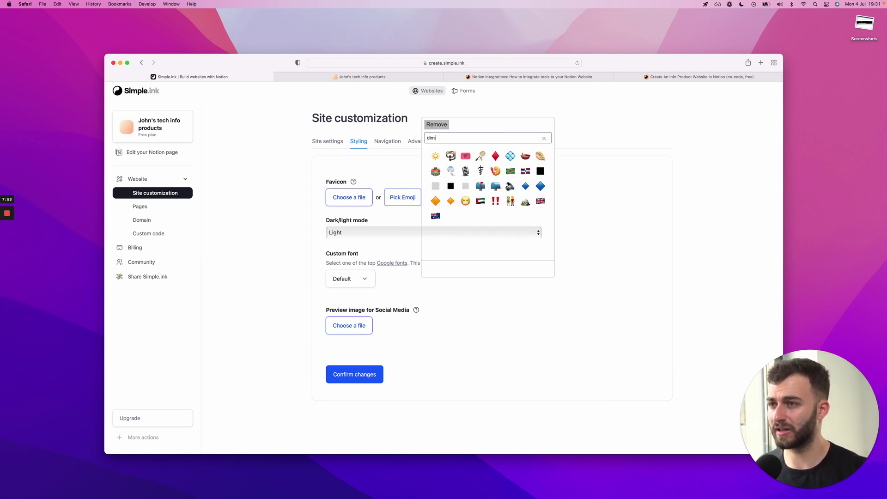
{"action": "type", "text": "on"}
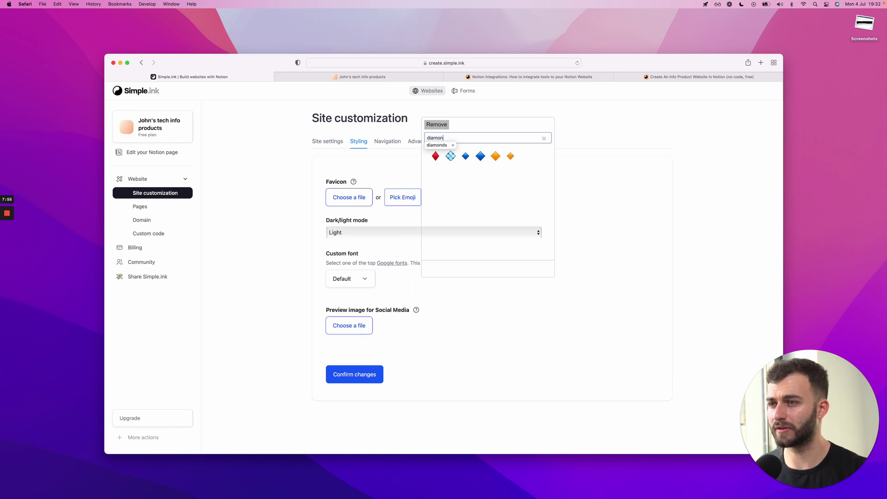
{"action": "key", "text": "alt+BackSpace"}
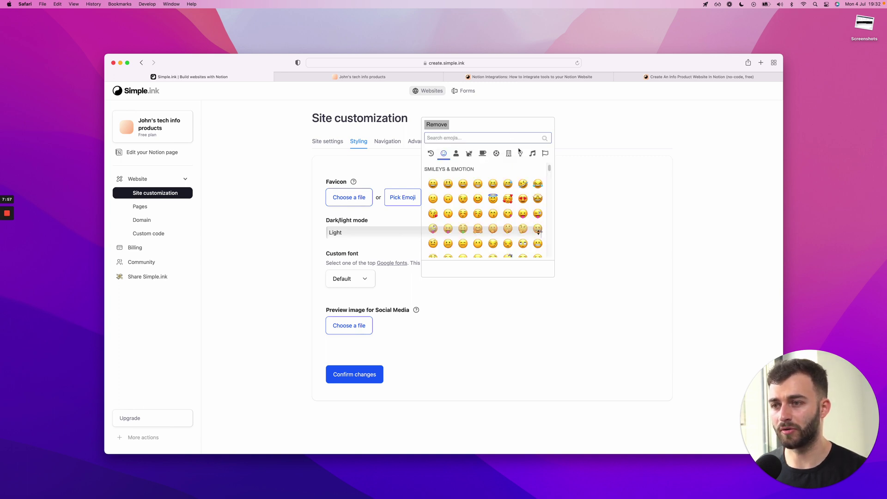
{"action": "scroll", "coordinate": [545, 207], "scroll_direction": "down", "scroll_amount": 15}
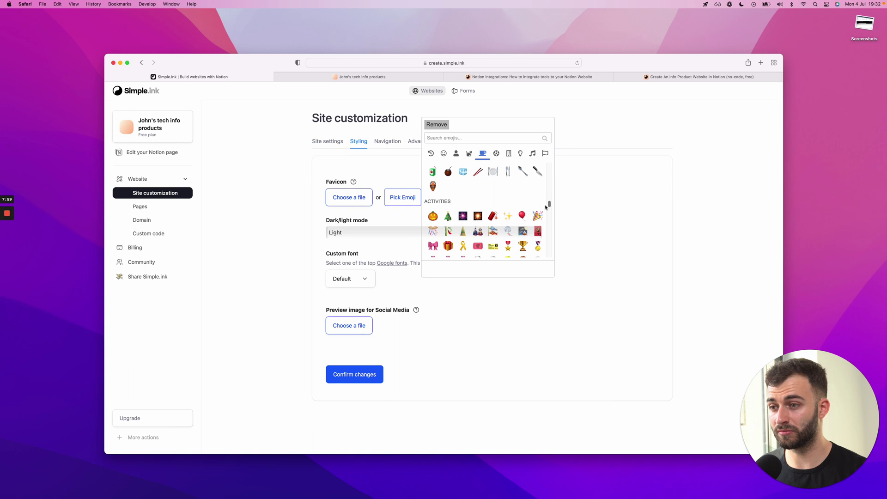
{"action": "left_click", "coordinate": [621, 190]}
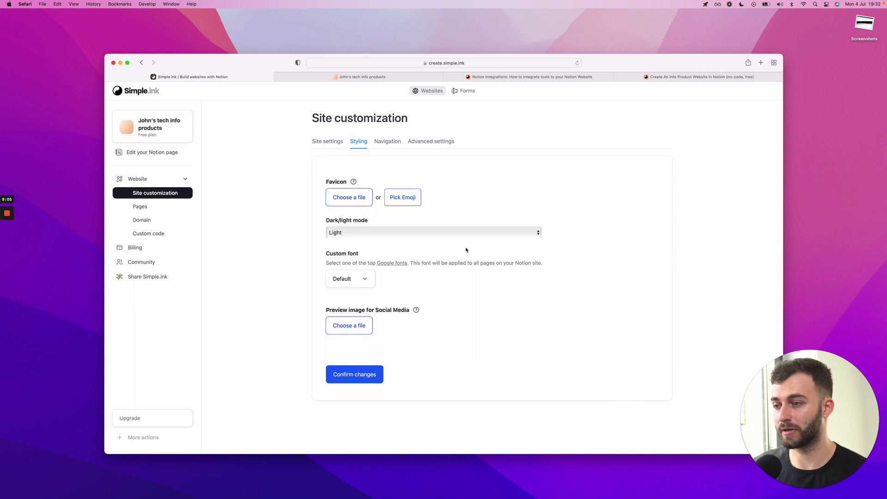
{"action": "left_click", "coordinate": [350, 279]}
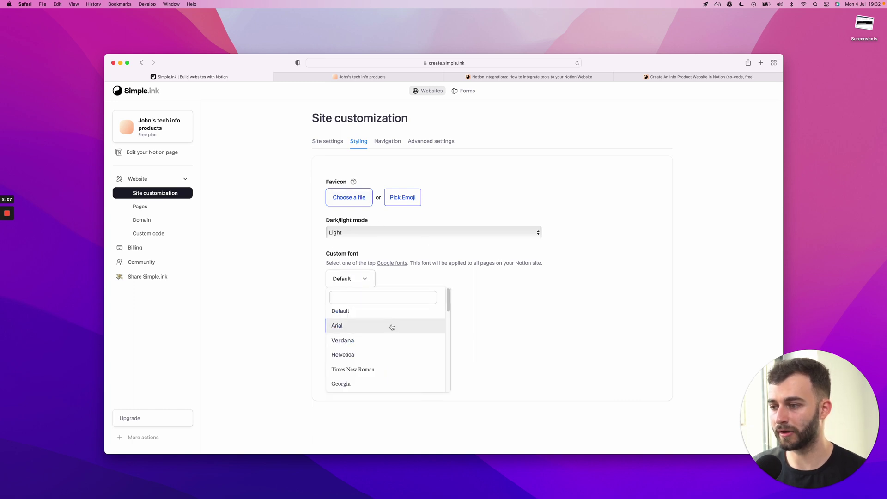
{"action": "scroll", "coordinate": [391, 323], "scroll_direction": "down", "scroll_amount": 5}
- Search Google Fonts for 'space' and preview the sample text 'Your info product'
{"action": "left_click", "coordinate": [392, 263]}
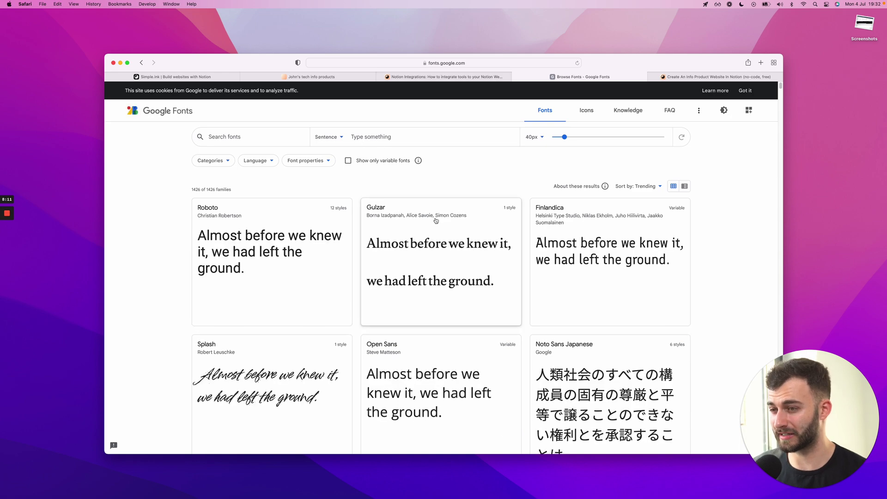
{"action": "scroll", "coordinate": [436, 222], "scroll_direction": "down", "scroll_amount": 15}
{"action": "scroll", "coordinate": [436, 219], "scroll_direction": "up", "scroll_amount": 15}
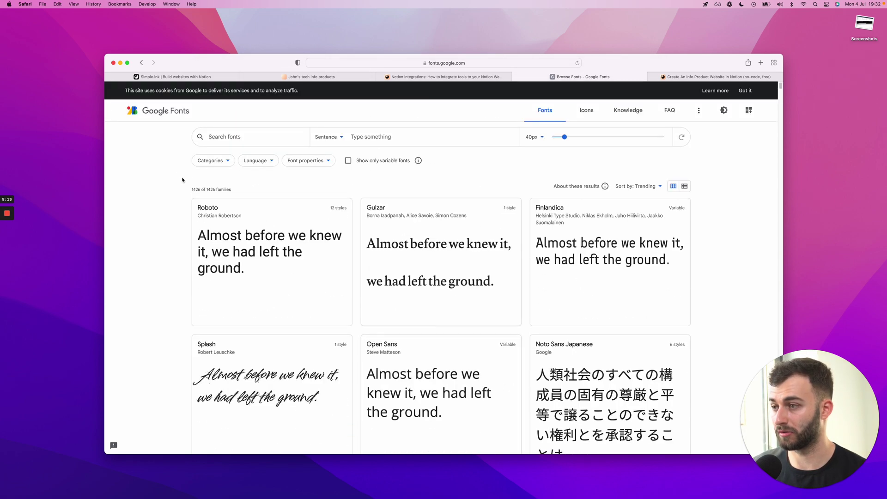
{"action": "type", "text": "space"}
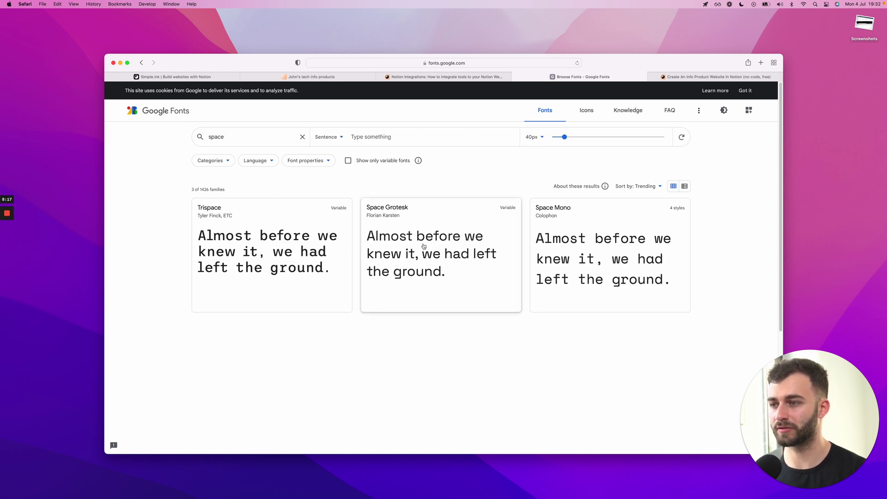
{"action": "left_click", "coordinate": [381, 138]}
{"action": "type", "text": "Your ifo"}
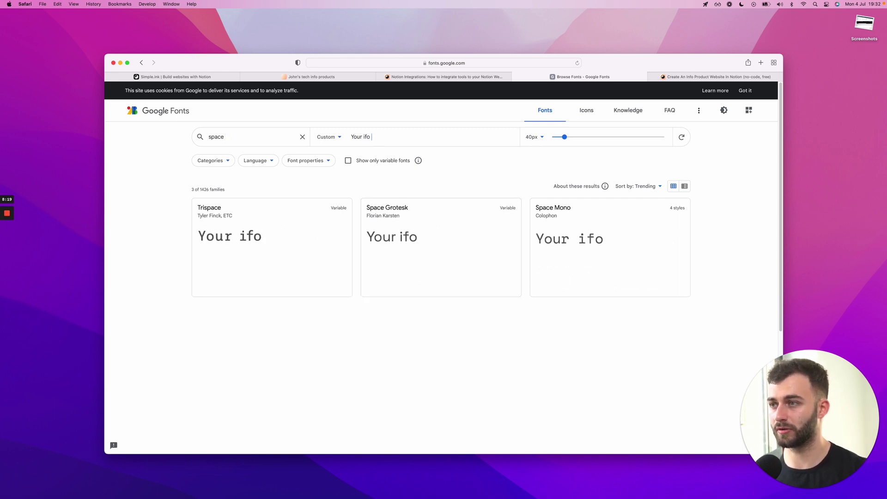
{"action": "key", "text": "BackSpace"}
{"action": "key", "text": "BackSpace"}
{"action": "type", "text": "nfo product"}
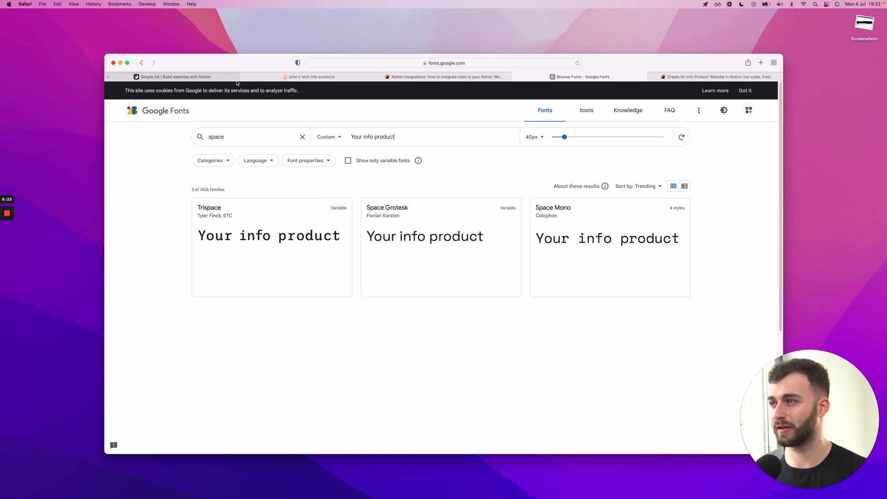
{"action": "left_click", "coordinate": [337, 79]}
- Compare the styling settings with the live site, then view the Navigation settings guide
{"action": "left_click", "coordinate": [217, 77]}
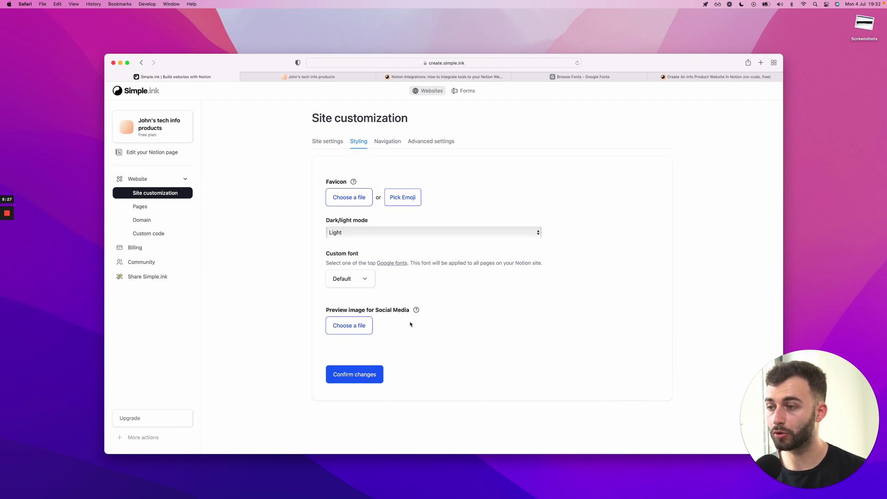
{"action": "left_click", "coordinate": [303, 76]}
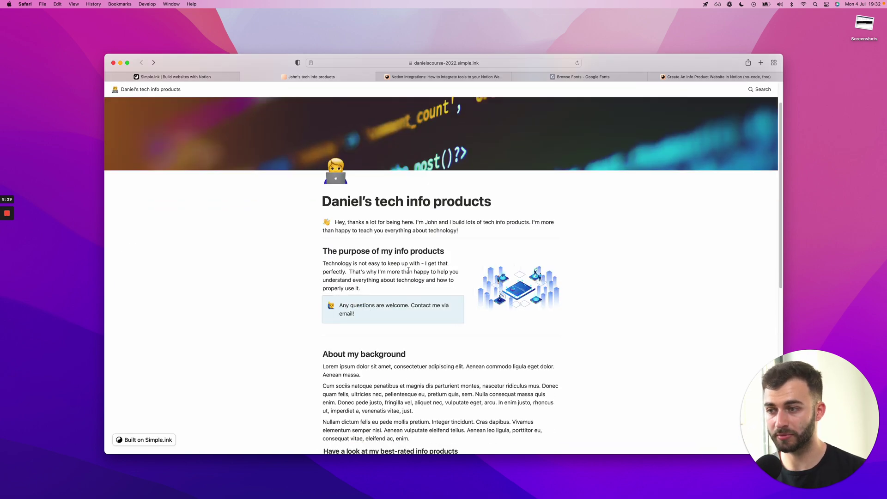
{"action": "left_click", "coordinate": [193, 76]}
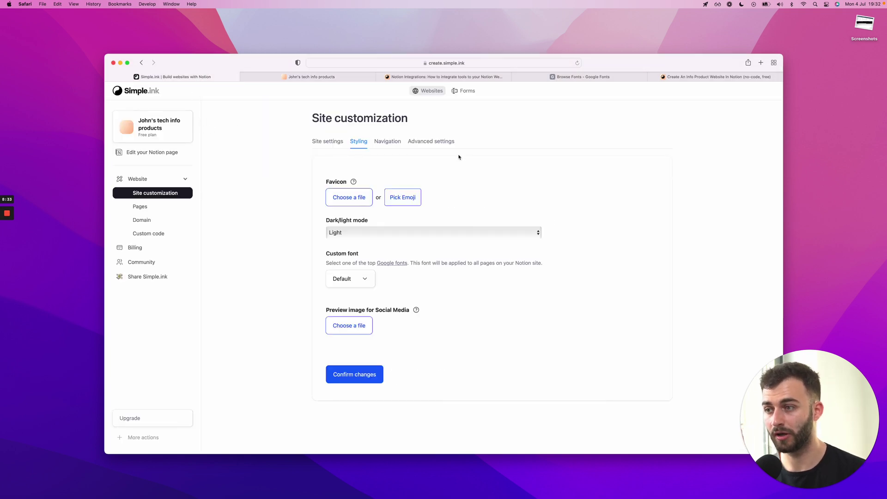
{"action": "left_click", "coordinate": [393, 144]}
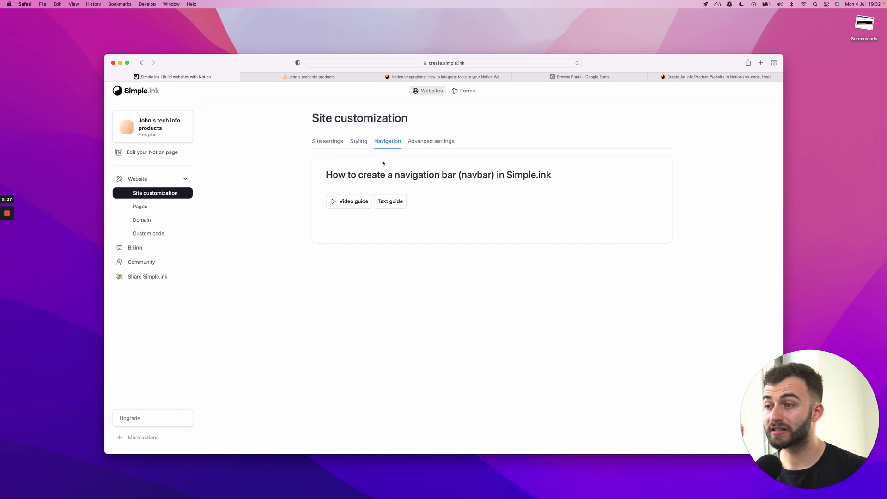
- Try the live site's search feature and close it
{"action": "left_click", "coordinate": [298, 77]}
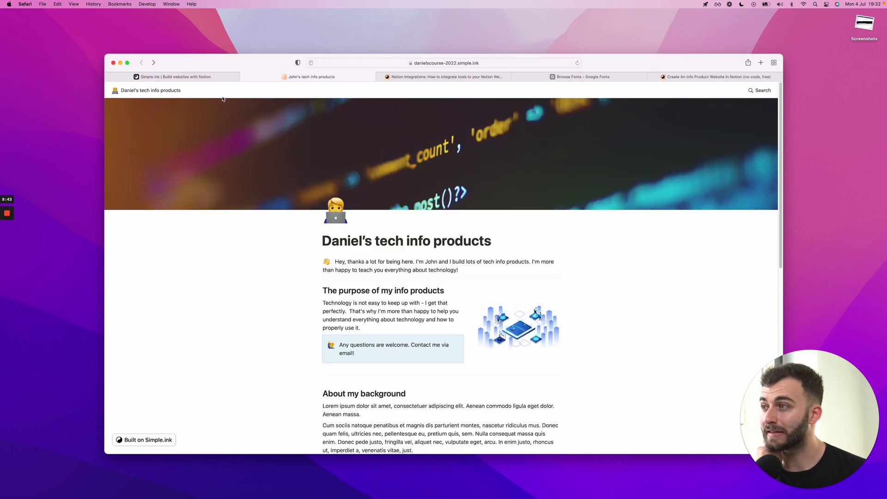
{"action": "left_click", "coordinate": [759, 90]}
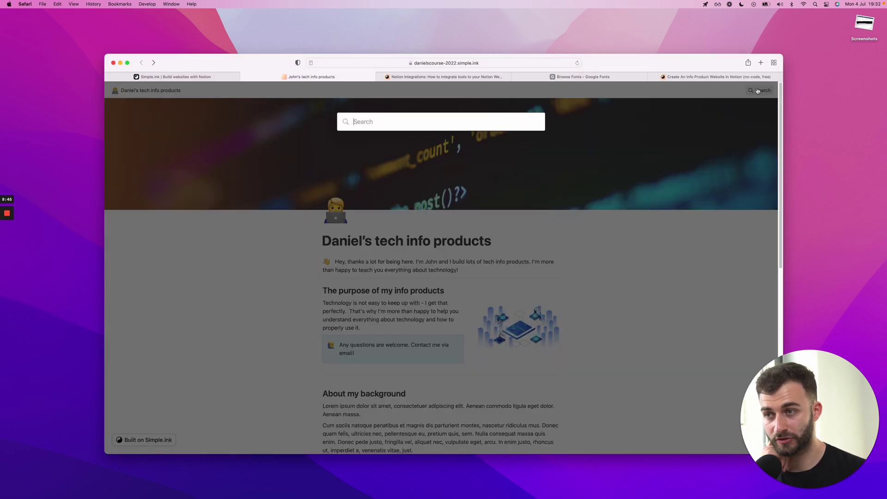
{"action": "left_click", "coordinate": [252, 107]}
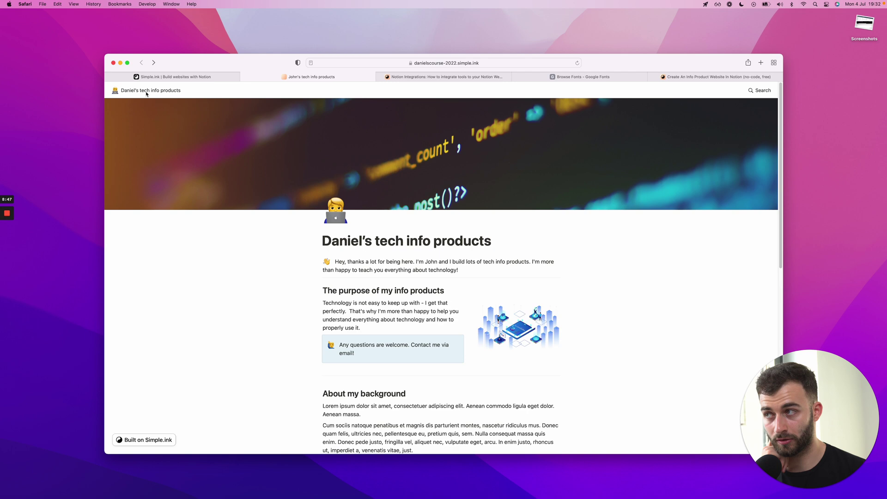
- Go to Live Websites Examples from Notion Integrations and open the PRGH.DE example site
{"action": "left_click", "coordinate": [443, 76]}
{"action": "scroll", "coordinate": [272, 132], "scroll_direction": "up", "scroll_amount": 15}
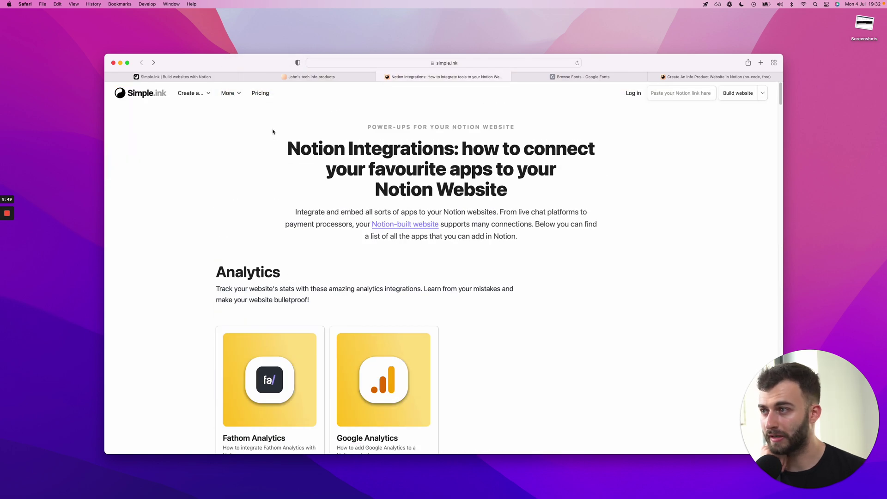
{"action": "mouse_move", "coordinate": [226, 95]}
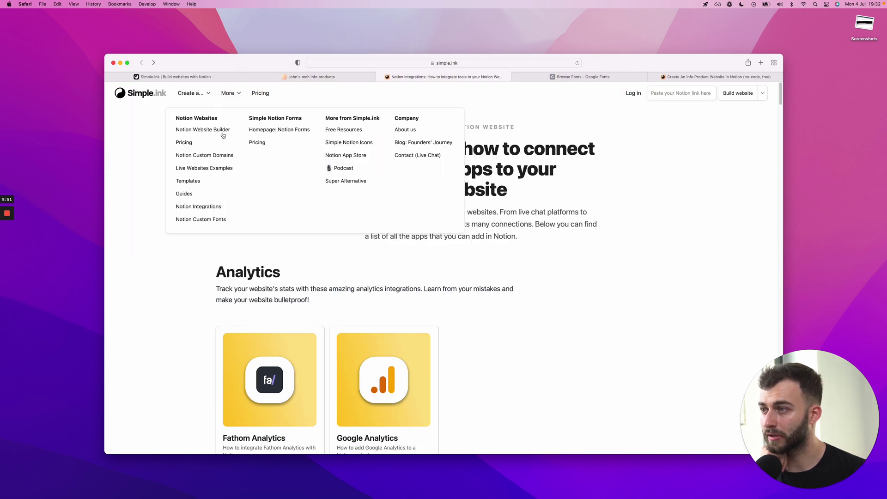
{"action": "left_click", "coordinate": [180, 170]}
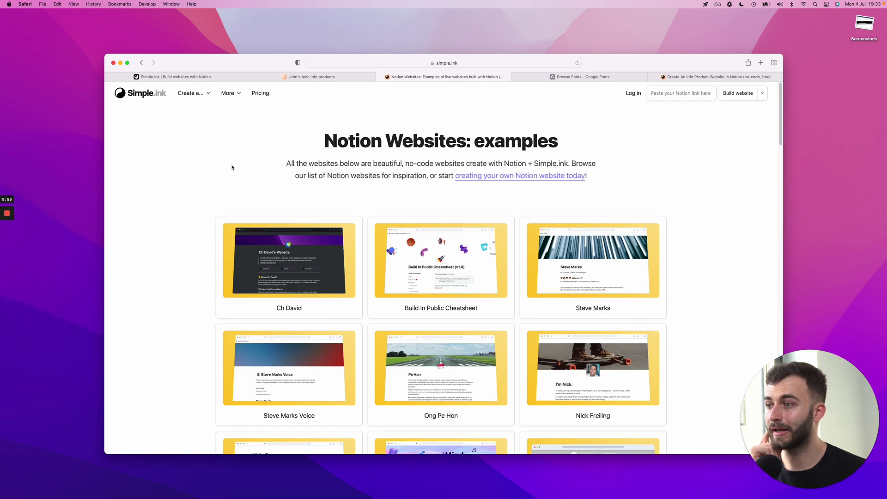
{"action": "scroll", "coordinate": [368, 171], "scroll_direction": "down", "scroll_amount": 3}
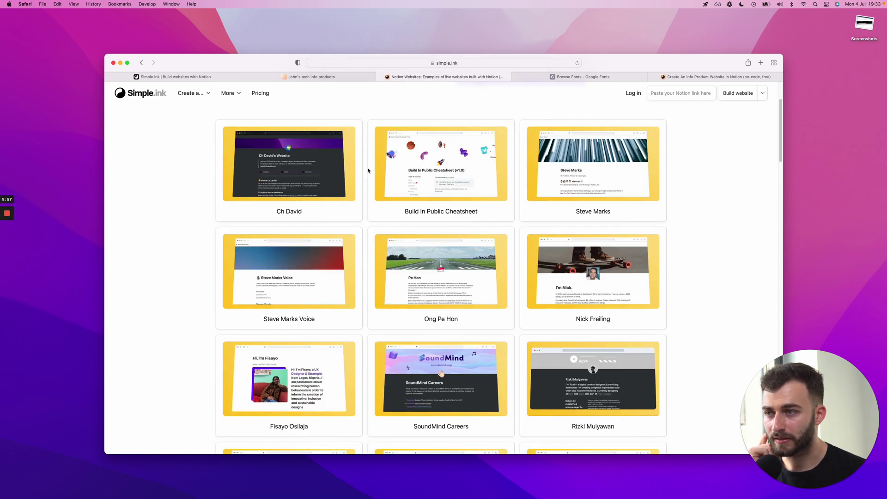
{"action": "scroll", "coordinate": [368, 170], "scroll_direction": "down", "scroll_amount": 2}
{"action": "scroll", "coordinate": [368, 170], "scroll_direction": "down", "scroll_amount": 8}
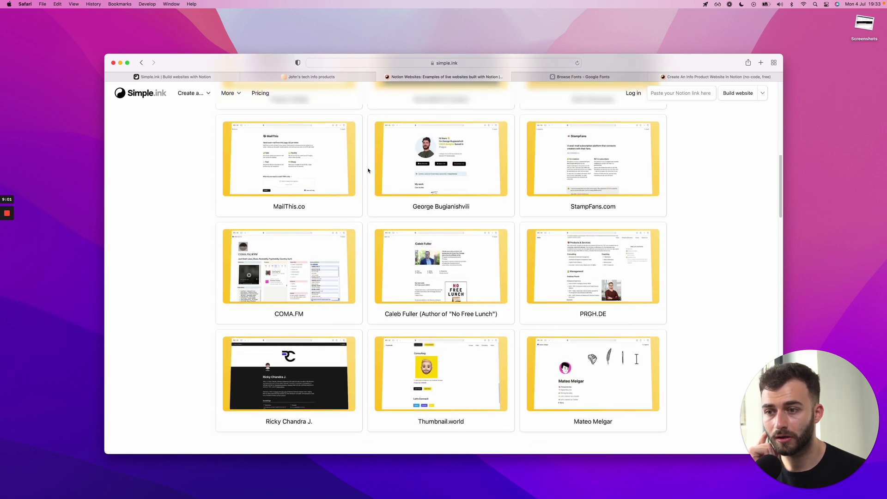
{"action": "left_click", "coordinate": [601, 275]}
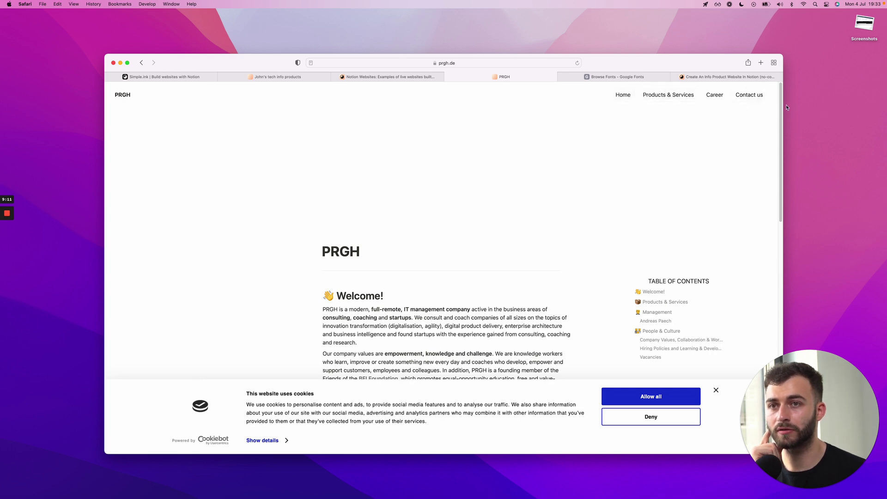
- Narrow the window to preview PRGH's mobile layout and menu, then restore full width
{"action": "left_click_drag", "start_coordinate": [784, 105], "coordinate": [259, 141]}
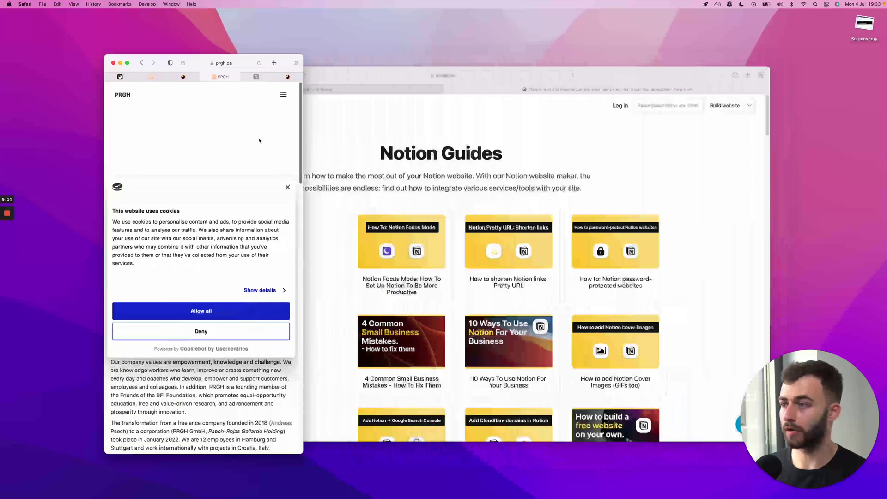
{"action": "left_click", "coordinate": [200, 310]}
{"action": "left_click", "coordinate": [282, 96]}
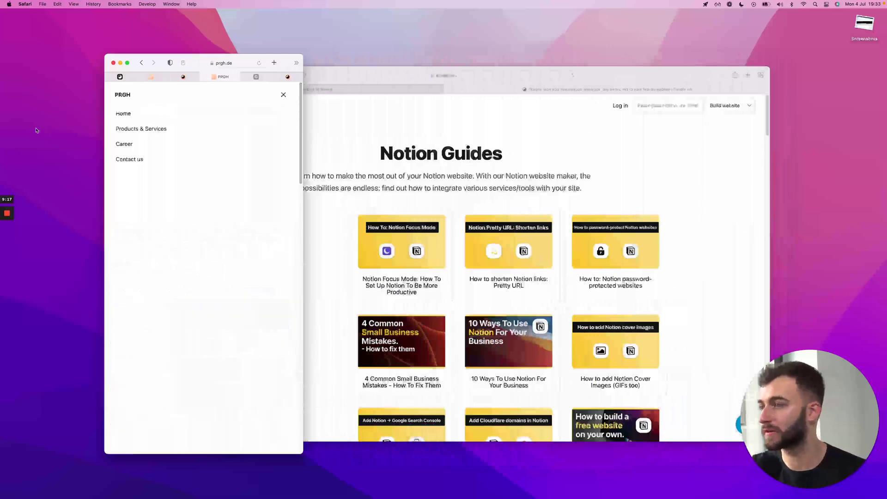
{"action": "left_click", "coordinate": [283, 94]}
{"action": "left_click_drag", "start_coordinate": [303, 108], "coordinate": [801, 108]}
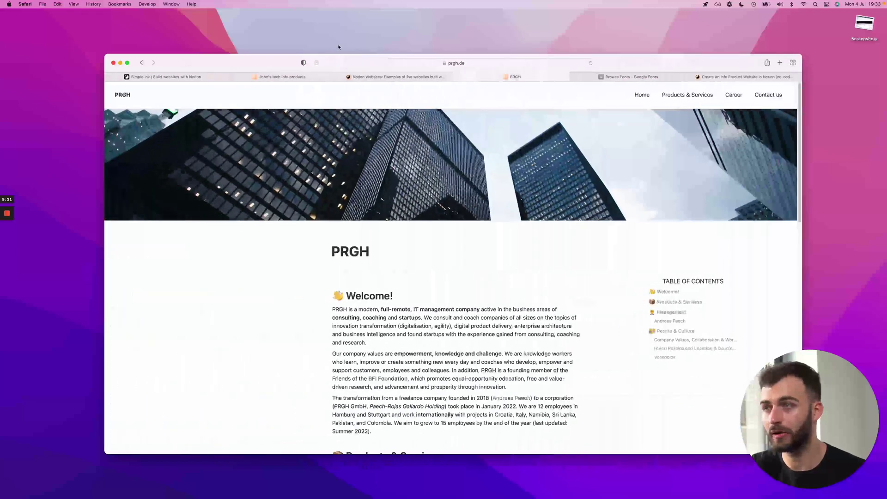
{"action": "left_click", "coordinate": [193, 75]}
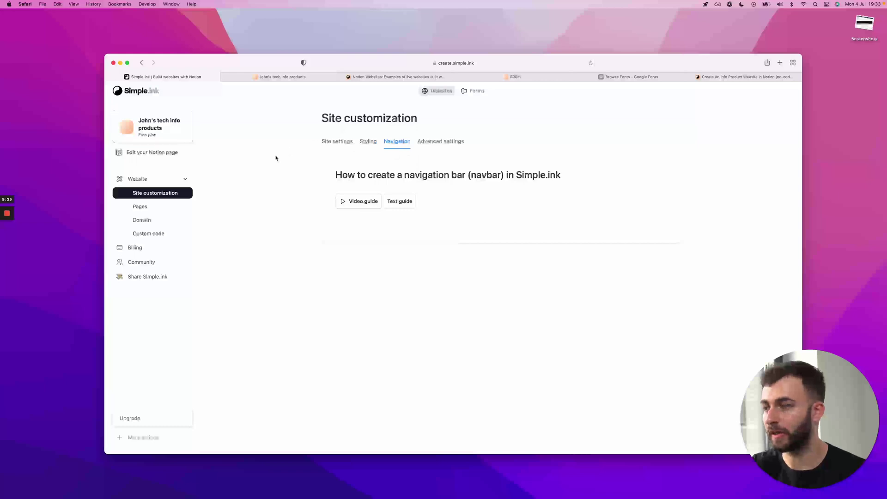
- Step through Advanced settings and Site settings to the site's Pages list
{"action": "left_click", "coordinate": [441, 141]}
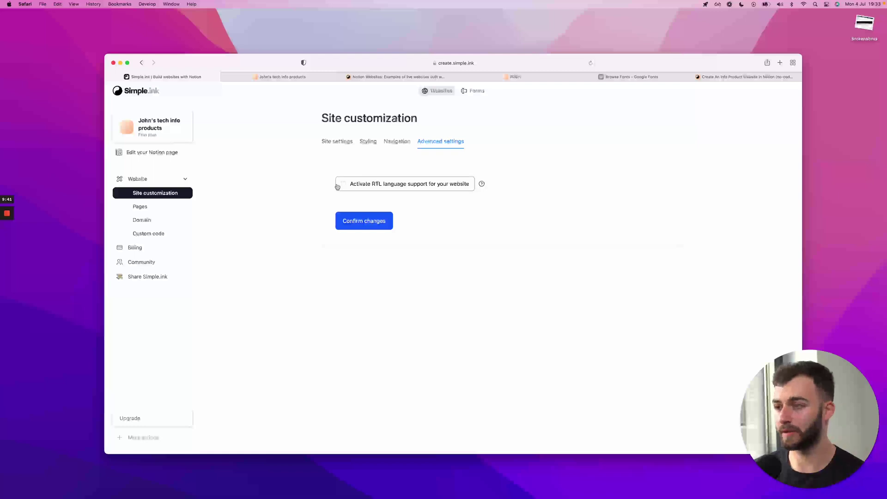
{"action": "left_click", "coordinate": [329, 139]}
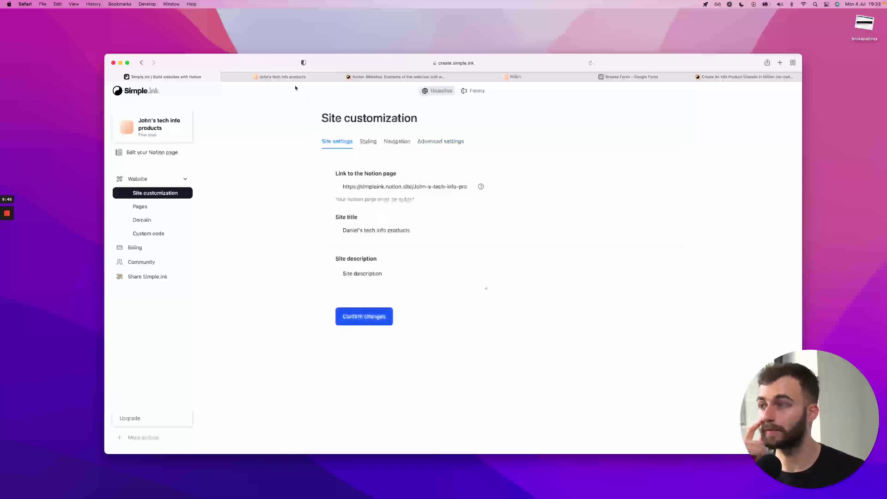
{"action": "left_click", "coordinate": [165, 209]}
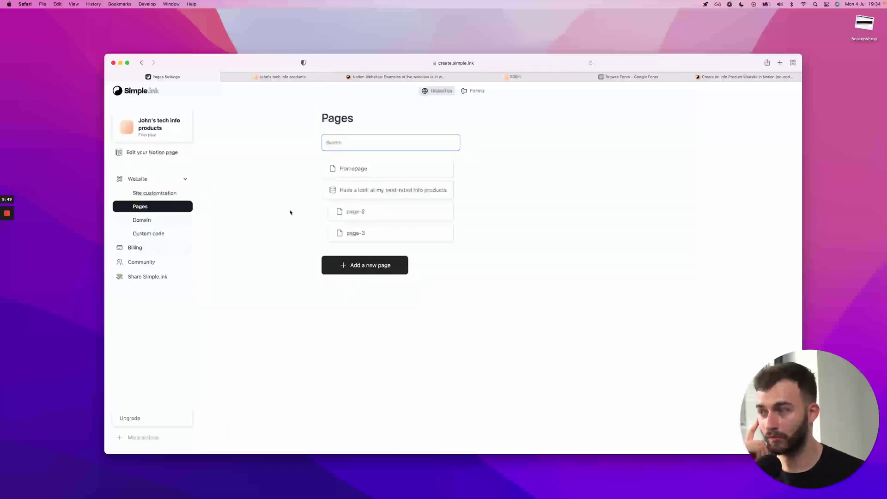
- Toggle between the Forms and Websites lists and check the open site tabs
{"action": "left_click", "coordinate": [473, 90]}
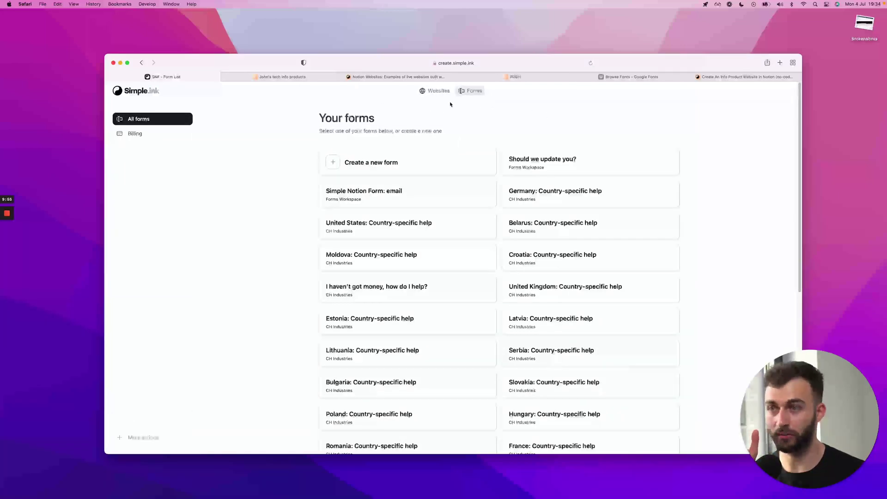
{"action": "left_click", "coordinate": [428, 91]}
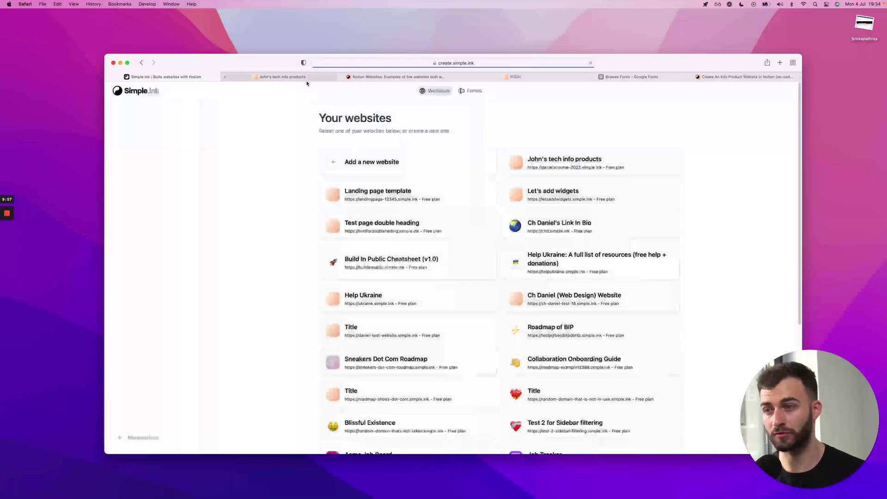
{"action": "left_click", "coordinate": [307, 81]}
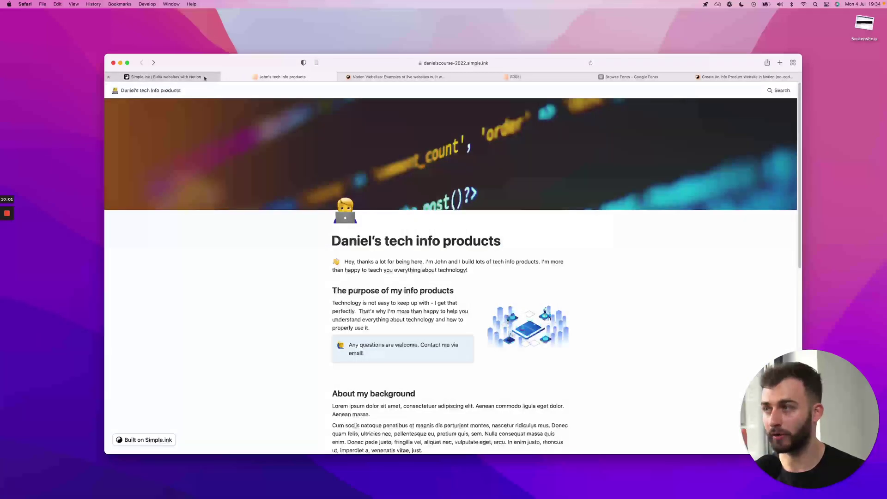
{"action": "left_click", "coordinate": [501, 77]}
{"action": "left_click", "coordinate": [396, 77]}
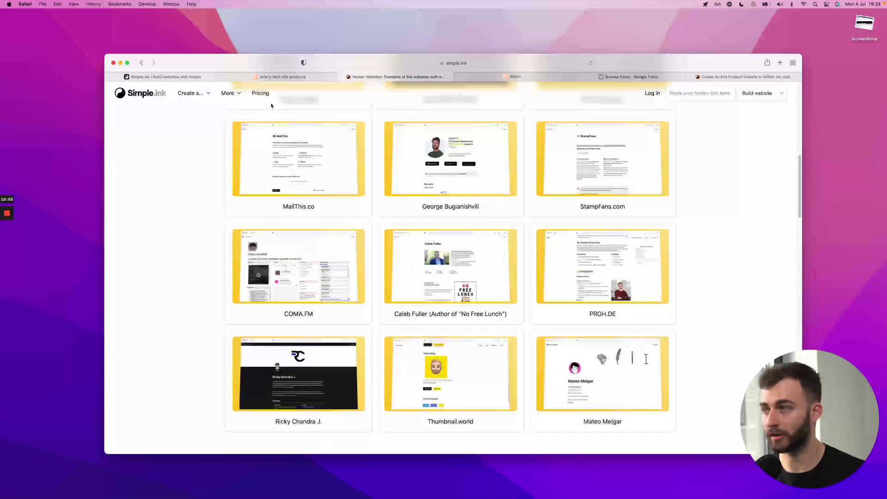
- From the Create a... menu, open the Explore Notion Forms page
{"action": "left_click", "coordinate": [190, 93]}
{"action": "left_click", "coordinate": [445, 286]}
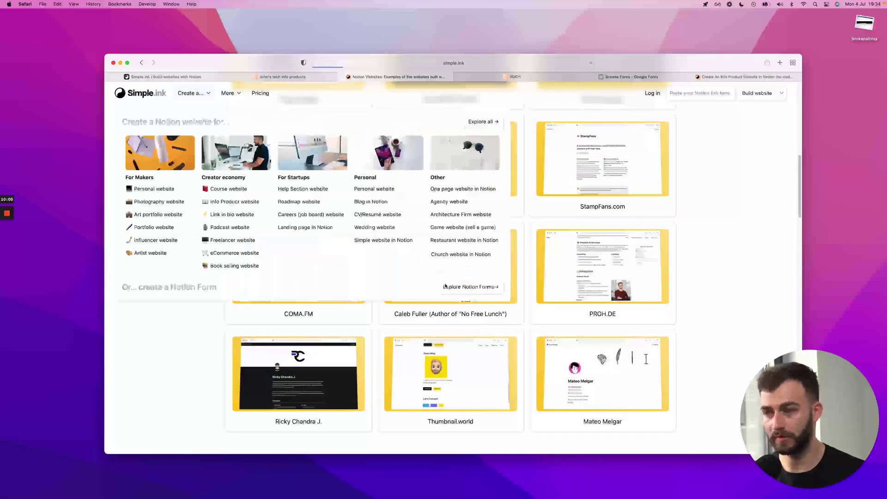
{"action": "scroll", "coordinate": [445, 284], "scroll_direction": "down", "scroll_amount": 5}
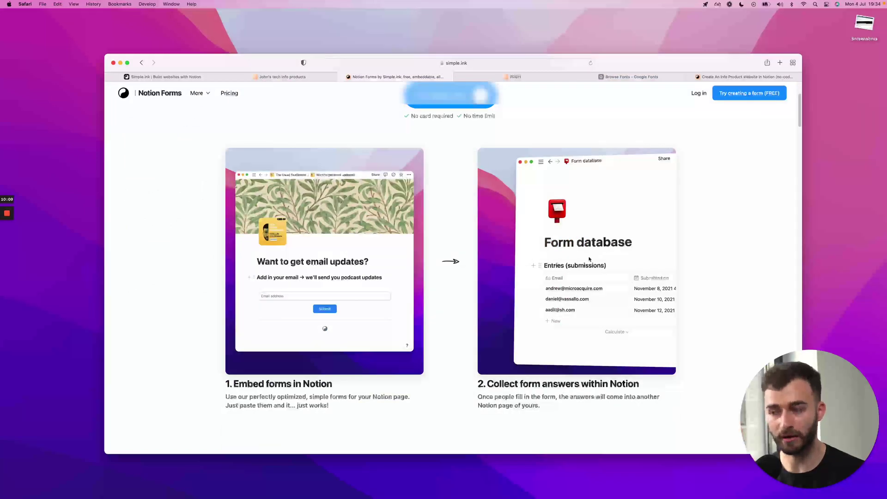
- Look over the info product landing page and open then close the support chat
{"action": "left_click", "coordinate": [191, 77]}
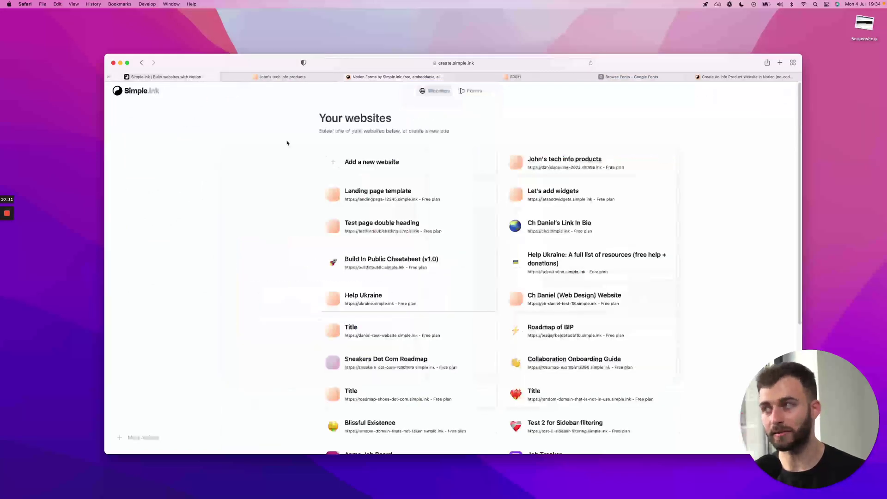
{"action": "left_click", "coordinate": [709, 75]}
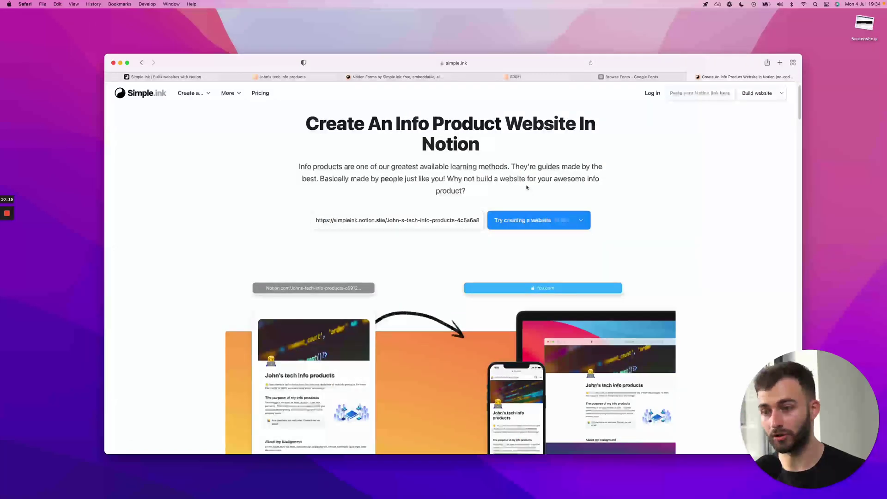
{"action": "scroll", "coordinate": [527, 189], "scroll_direction": "down", "scroll_amount": 3}
{"action": "scroll", "coordinate": [526, 187], "scroll_direction": "up", "scroll_amount": 5}
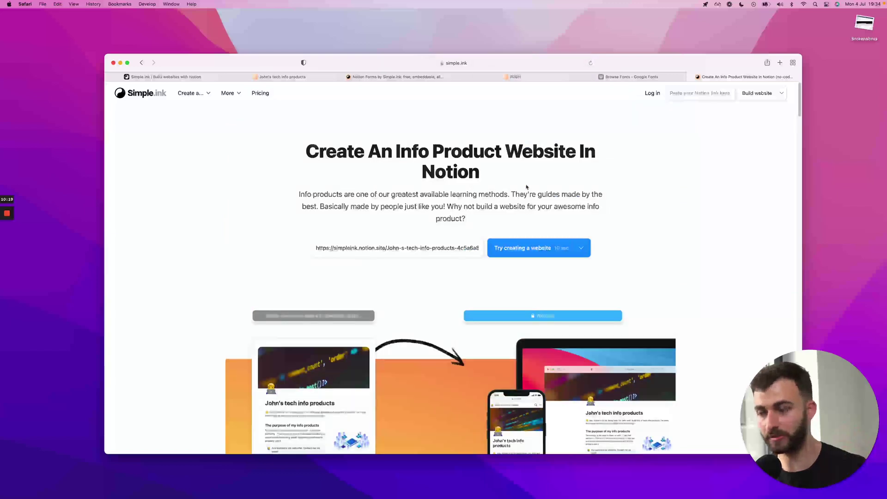
{"action": "left_click_drag", "start_coordinate": [654, 60], "coordinate": [598, 40]}
{"action": "left_click", "coordinate": [725, 414]}
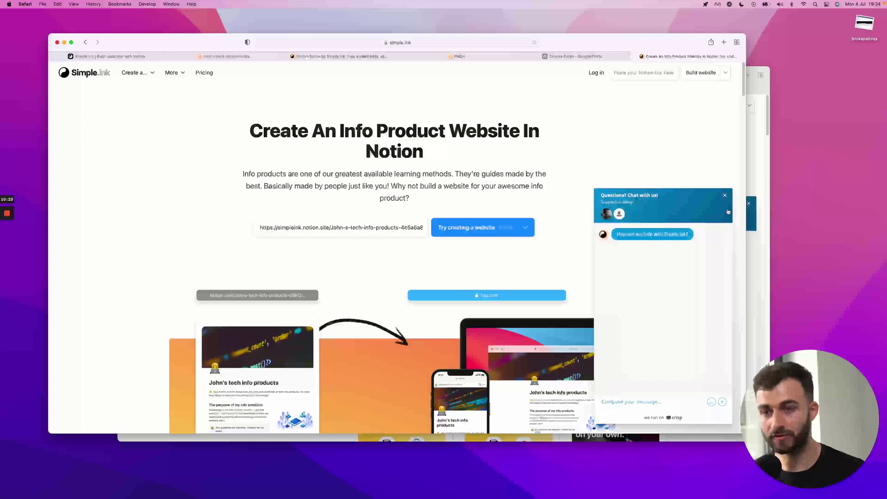
{"action": "left_click", "coordinate": [725, 414]}
{"action": "left_click_drag", "start_coordinate": [680, 45], "coordinate": [747, 51]}
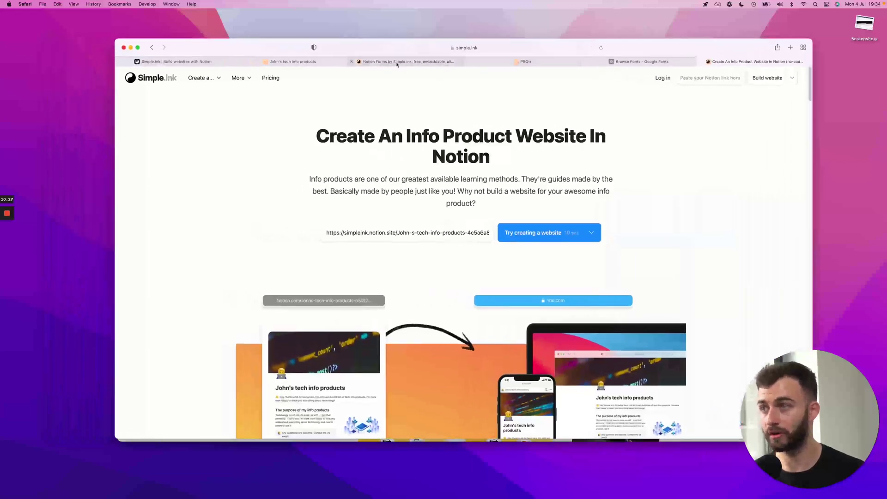
- From the Notion Forms page, choose More > Live Websites Examples
{"action": "left_click", "coordinate": [495, 61]}
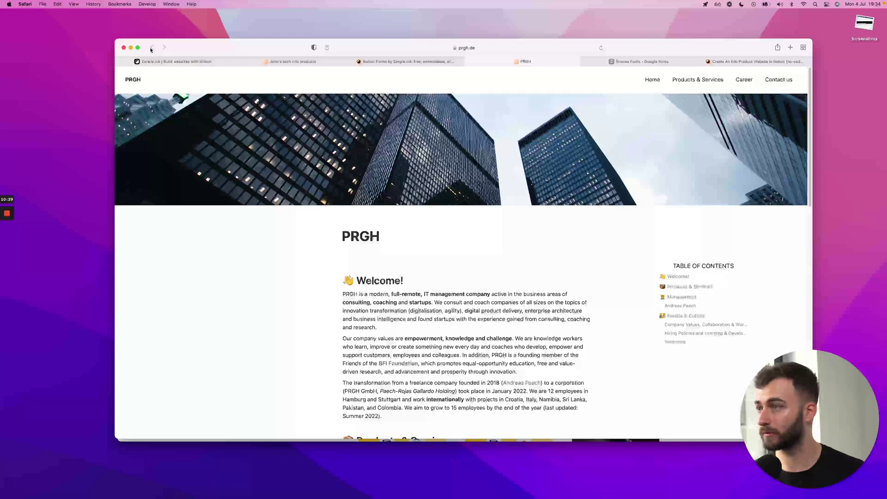
{"action": "left_click", "coordinate": [398, 62]}
{"action": "mouse_move", "coordinate": [208, 78]}
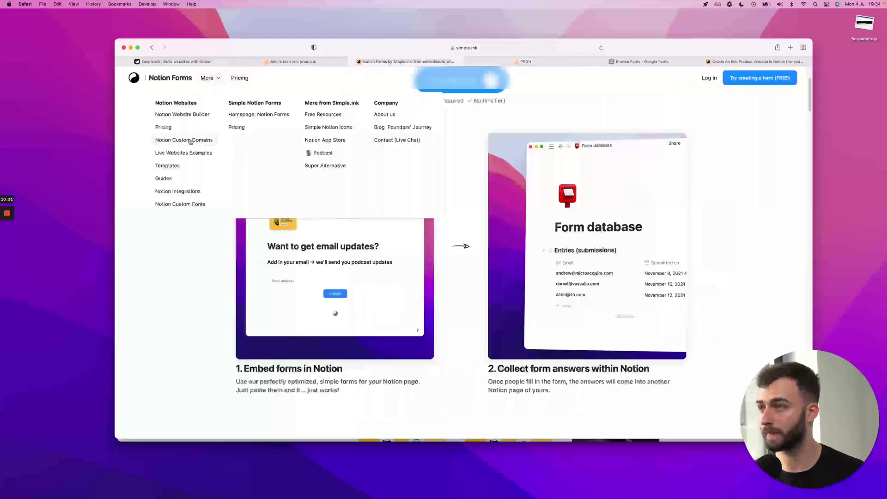
{"action": "left_click", "coordinate": [184, 152]}
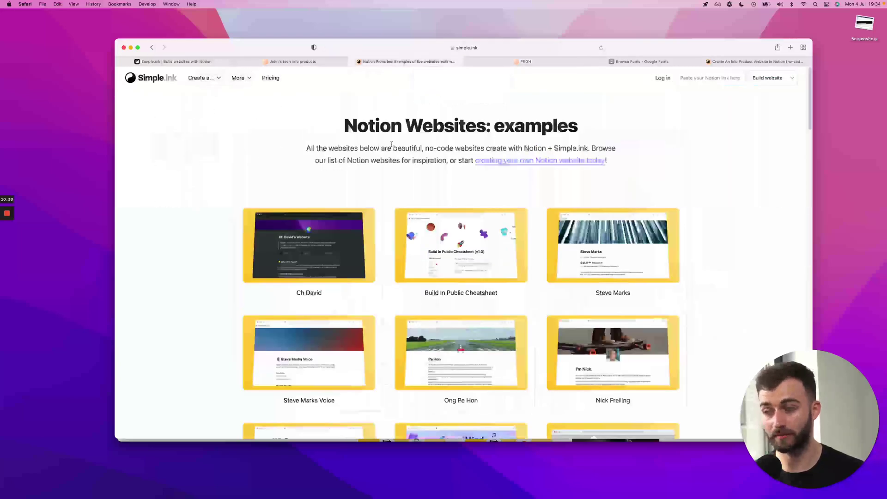